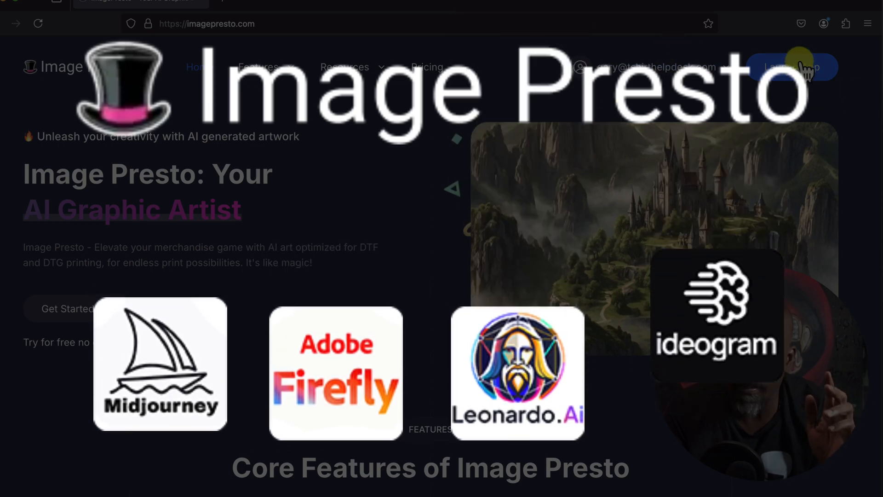
# Step: Launch the app from the website and open the Image Generation tool, ready for a prompt
pyautogui.click(806, 69)
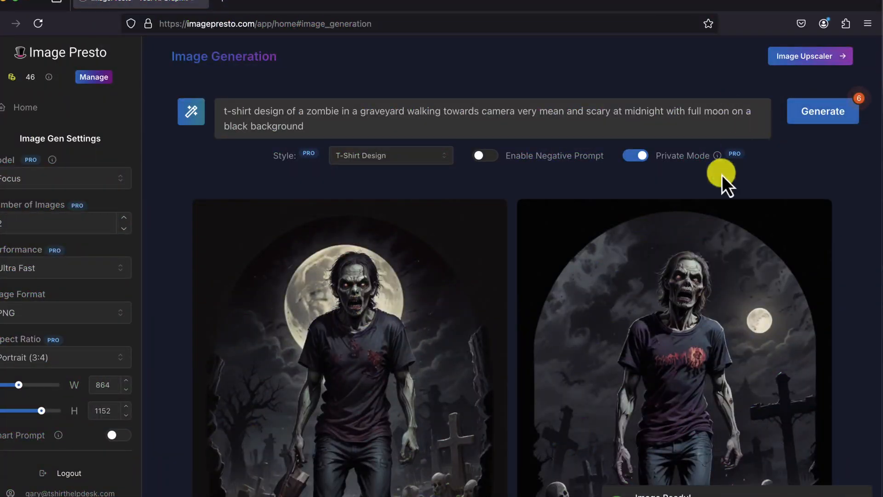
pyautogui.scroll(-1, 663, 304)
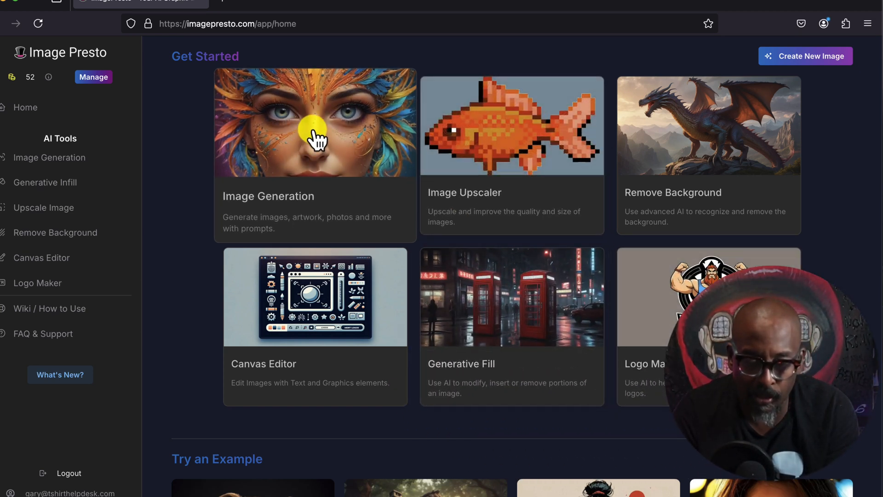
pyautogui.click(316, 139)
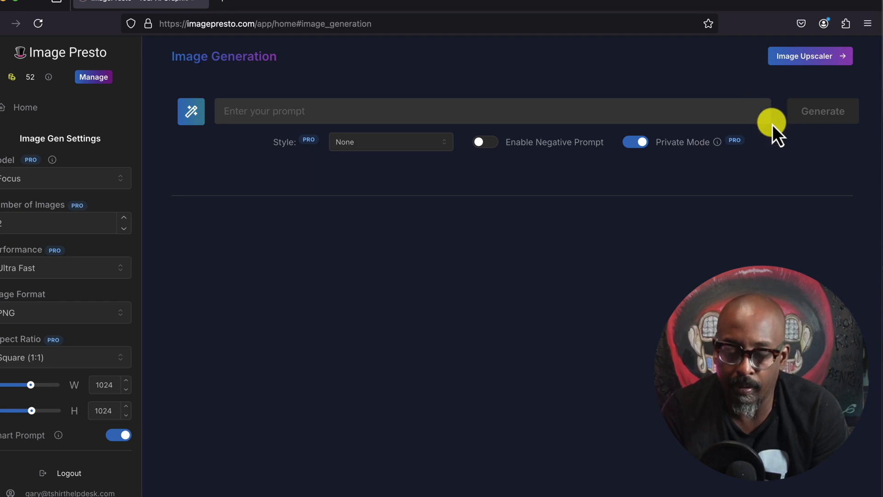
pyautogui.click(238, 113)
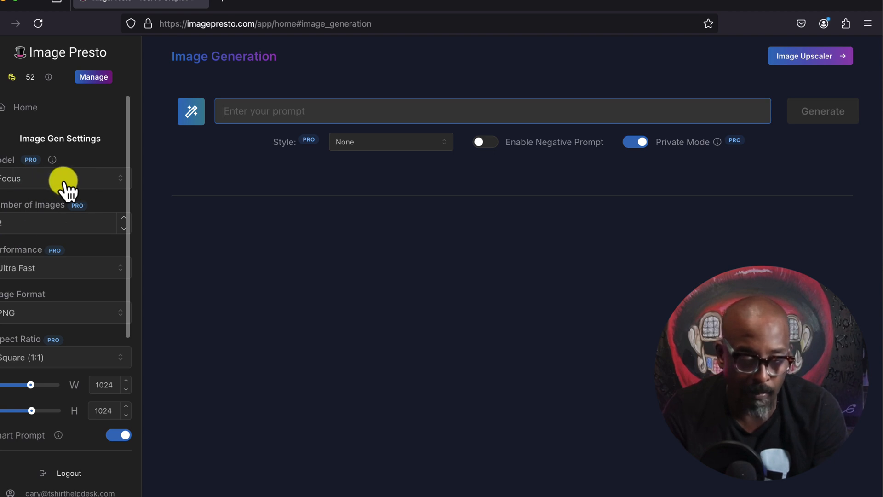
# Step: Review the available choices for the model, performance and image format settings
pyautogui.click(105, 183)
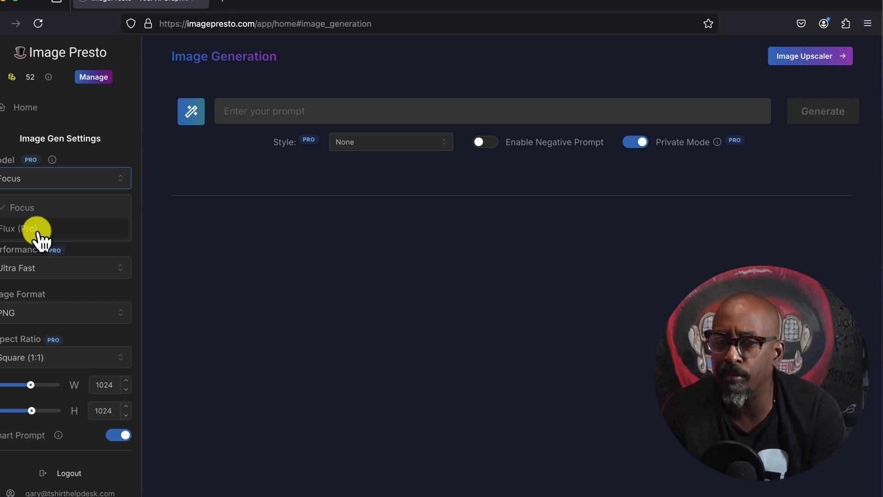
pyautogui.click(153, 222)
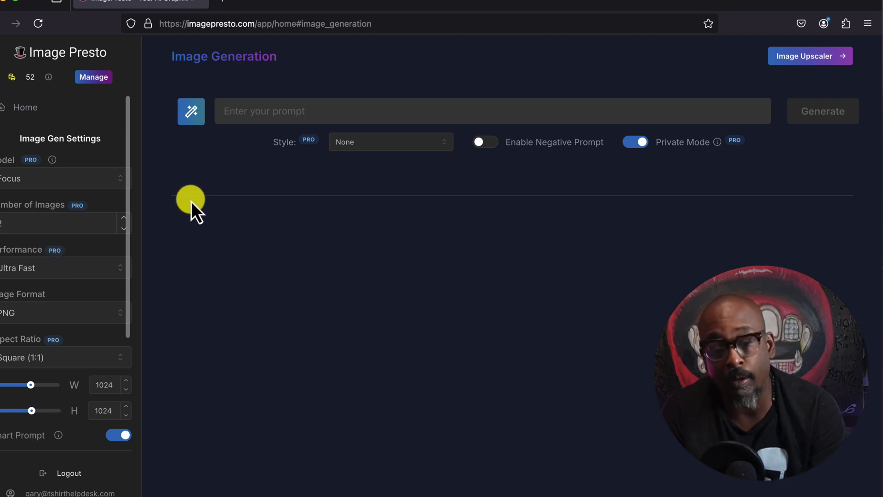
pyautogui.click(253, 110)
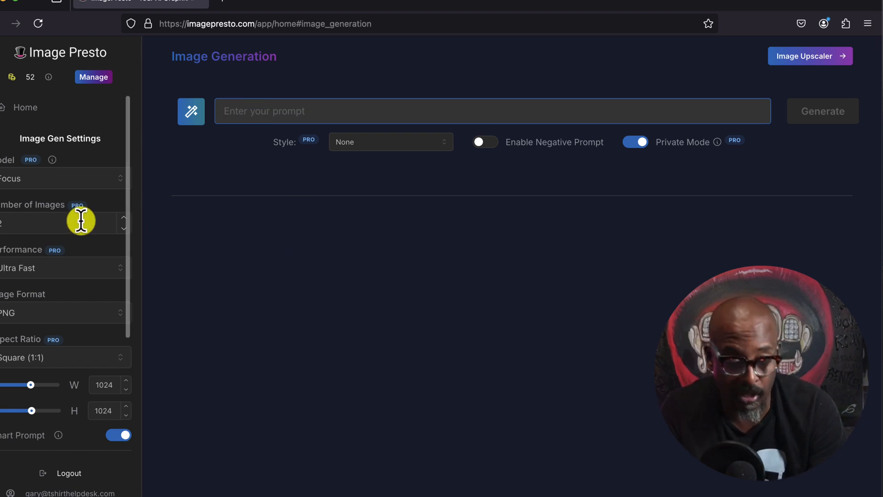
pyautogui.click(76, 269)
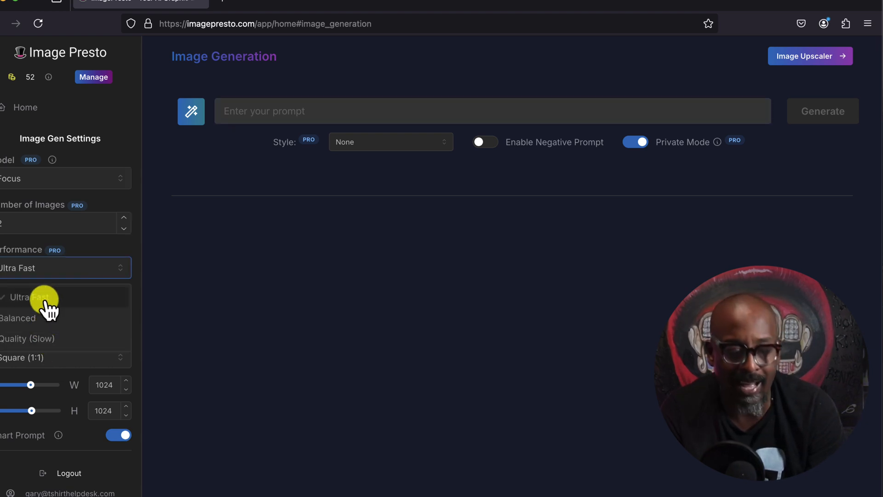
pyautogui.click(113, 250)
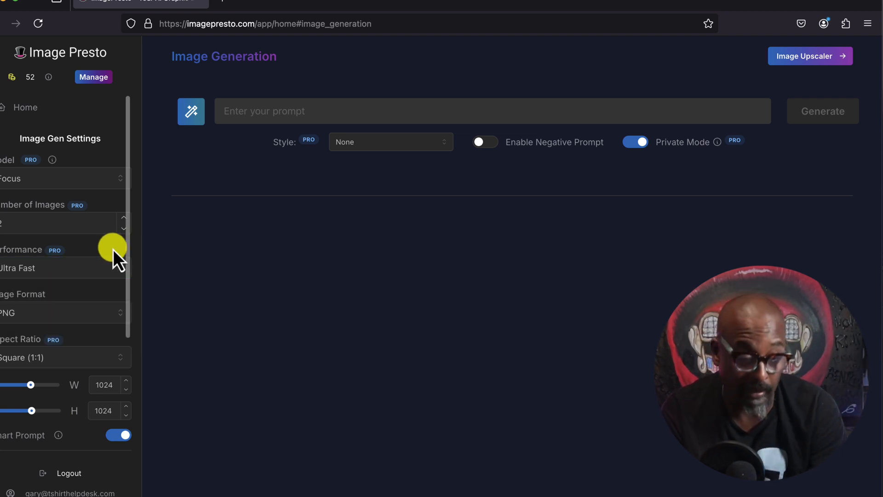
pyautogui.click(82, 312)
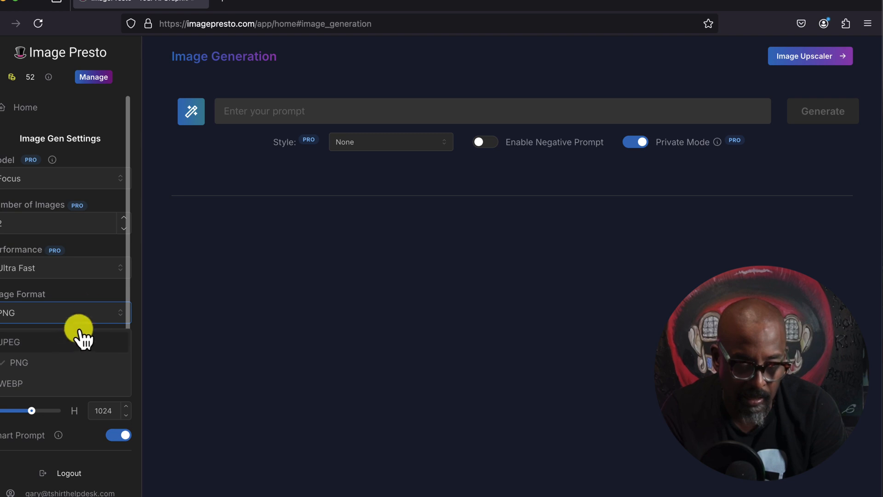
pyautogui.click(104, 296)
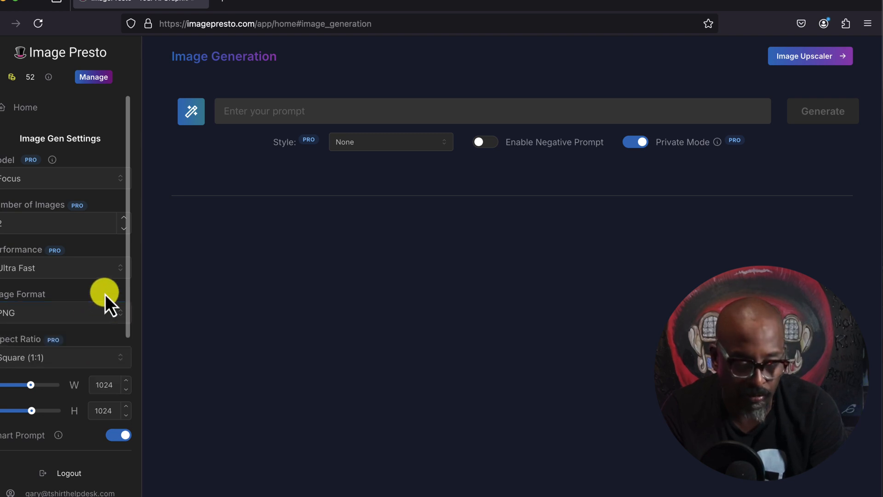
# Step: Set the aspect ratio to Portrait (3:4) and check the remaining image generation settings
pyautogui.click(84, 361)
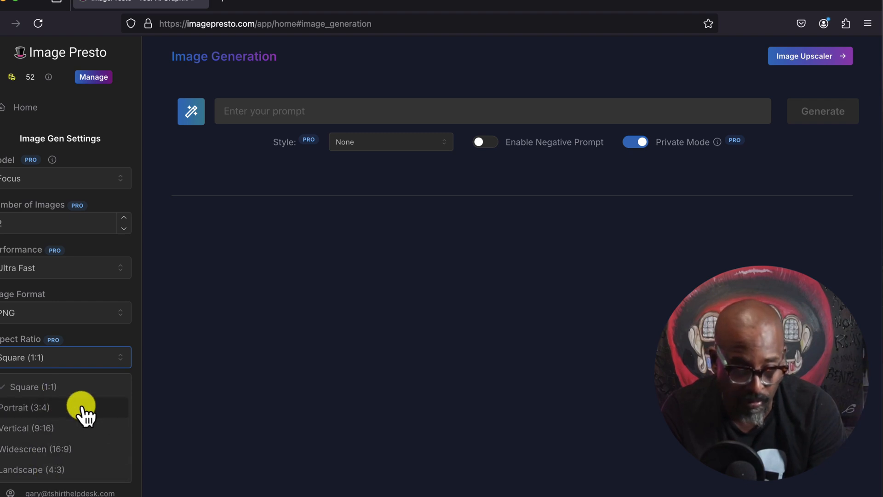
pyautogui.click(55, 413)
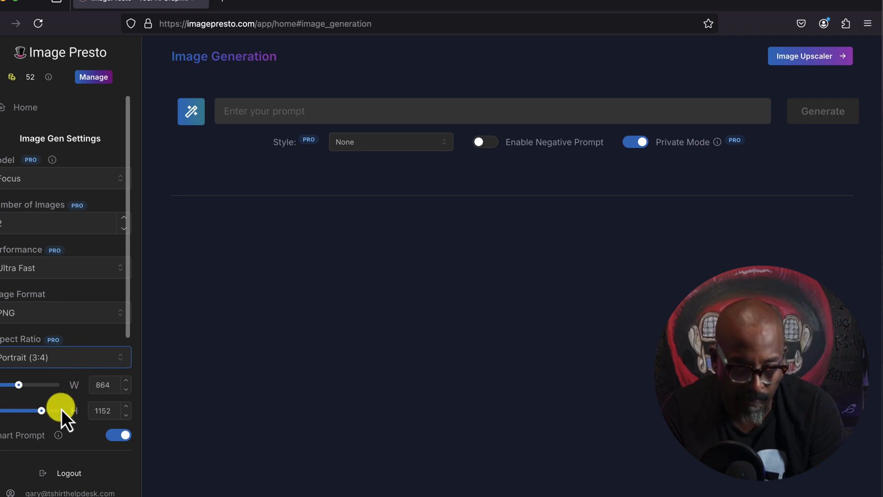
pyautogui.scroll(-5, 78, 434)
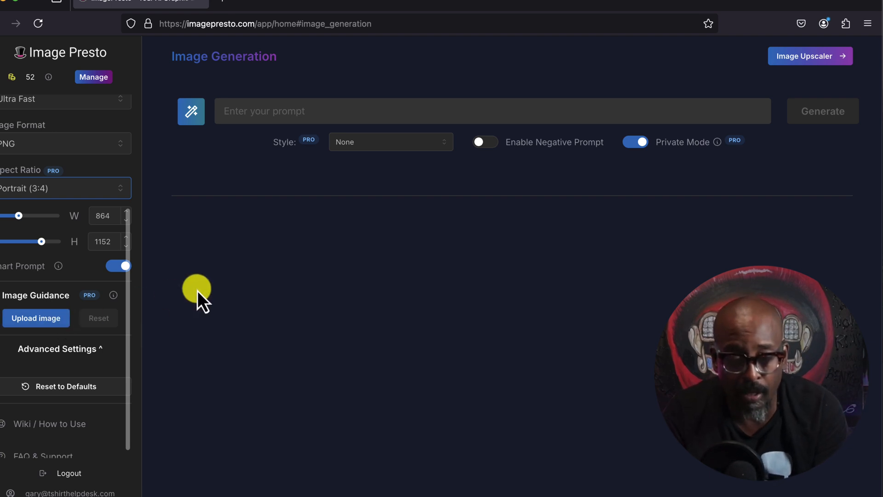
pyautogui.scroll(5, 95, 265)
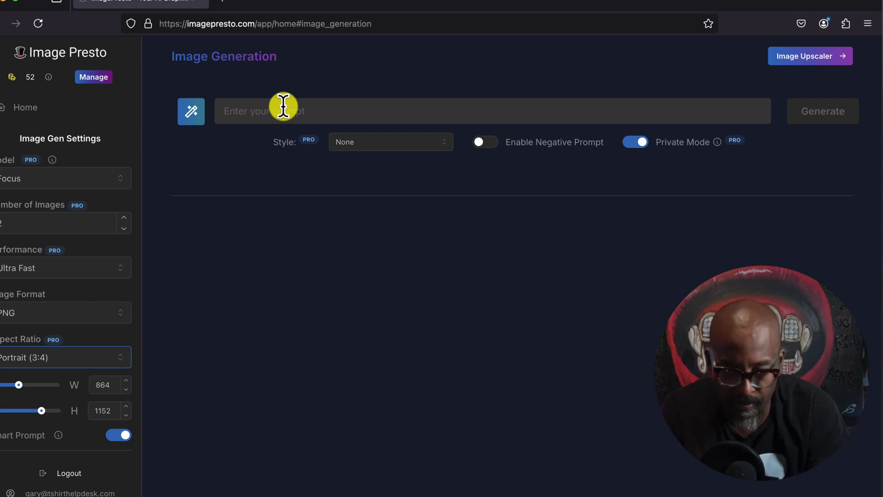
# Step: Enter "zom" as the prompt text and set the image style to T-Shirt Design
pyautogui.click(283, 106)
pyautogui.write('zom')
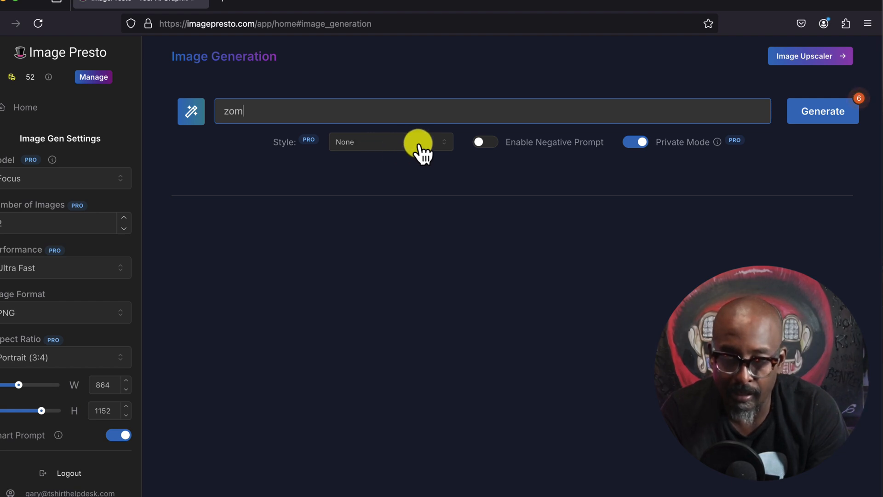
pyautogui.click(440, 145)
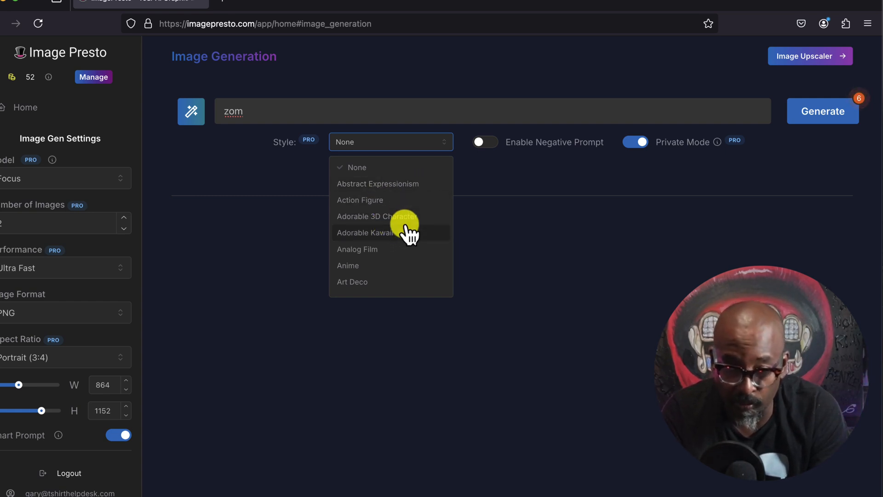
pyautogui.scroll(-3, 393, 232)
pyautogui.scroll(-3, 409, 234)
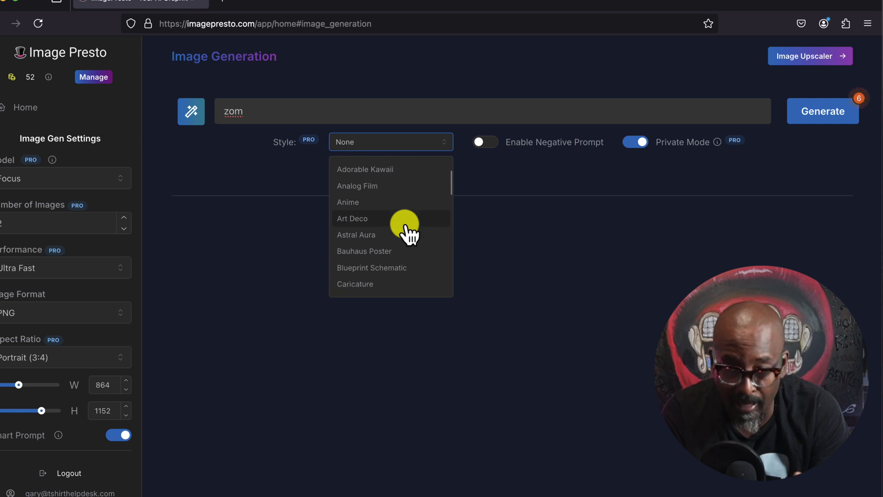
pyautogui.scroll(-15, 409, 234)
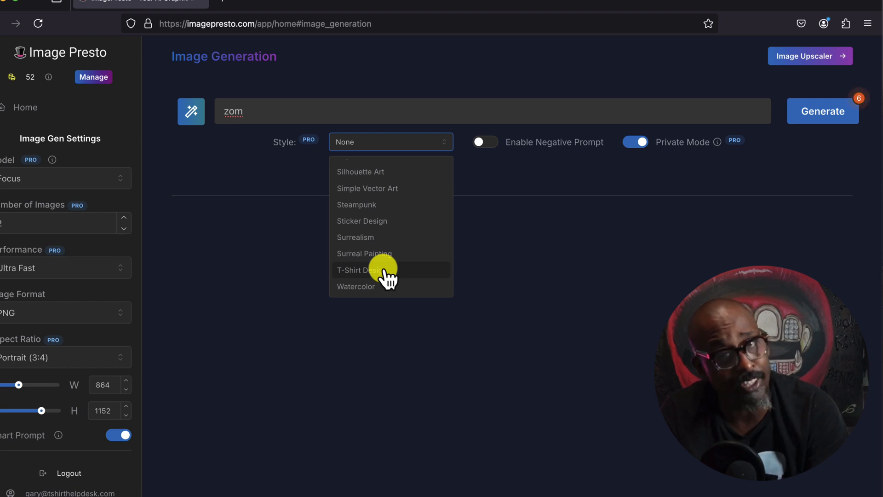
pyautogui.click(363, 270)
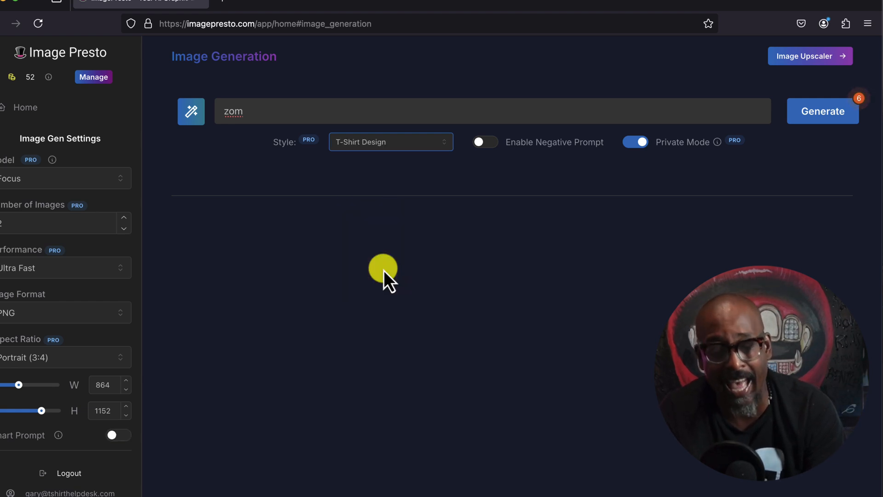
# Step: Generate images from "t-shirt design of a zombie in a graveyard walking towards camera very mean and scary at midnight with full moon on a black background"
pyautogui.moveTo(282, 110); pyautogui.dragTo(227, 111)
pyautogui.press('BackSpace')
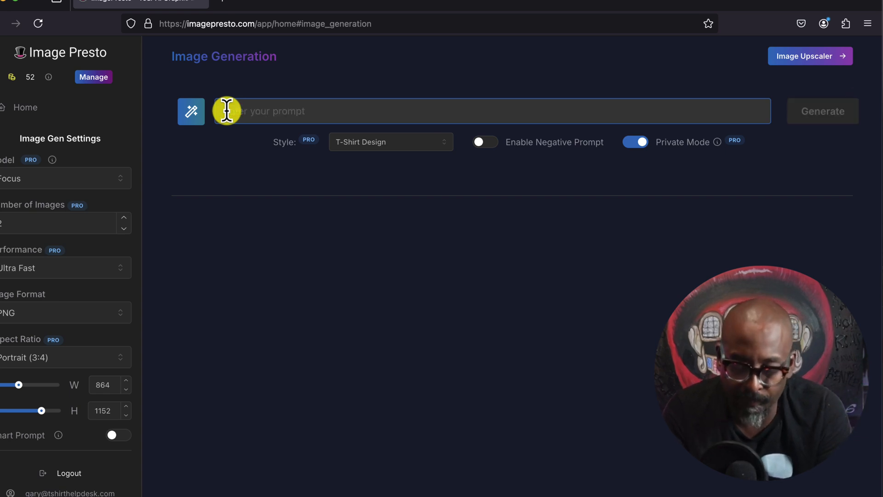
pyautogui.write('a')
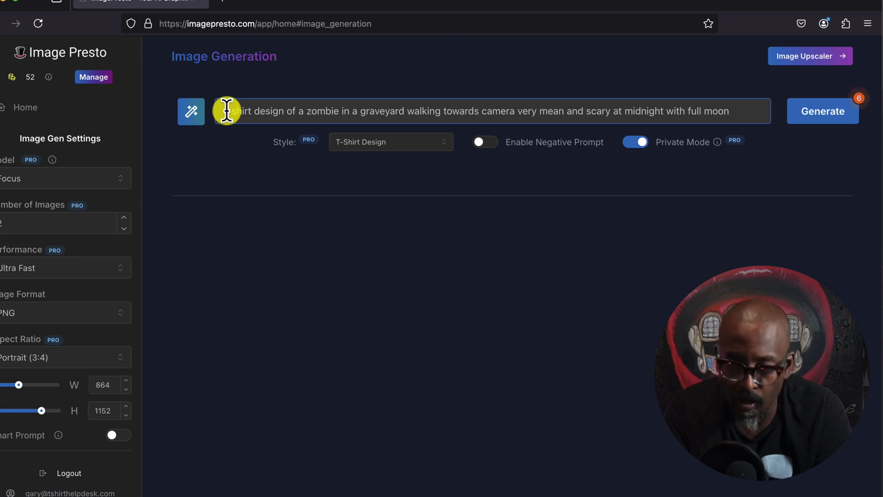
pyautogui.write('bla')
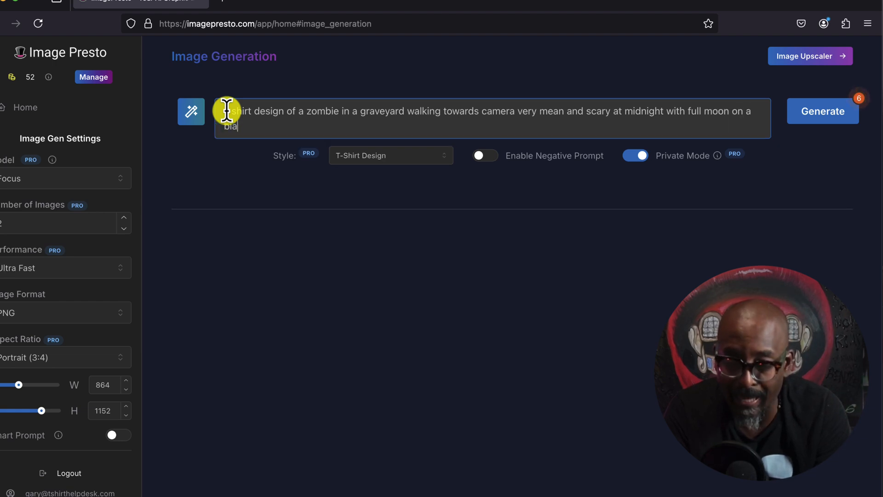
pyautogui.write('ck backgrou')
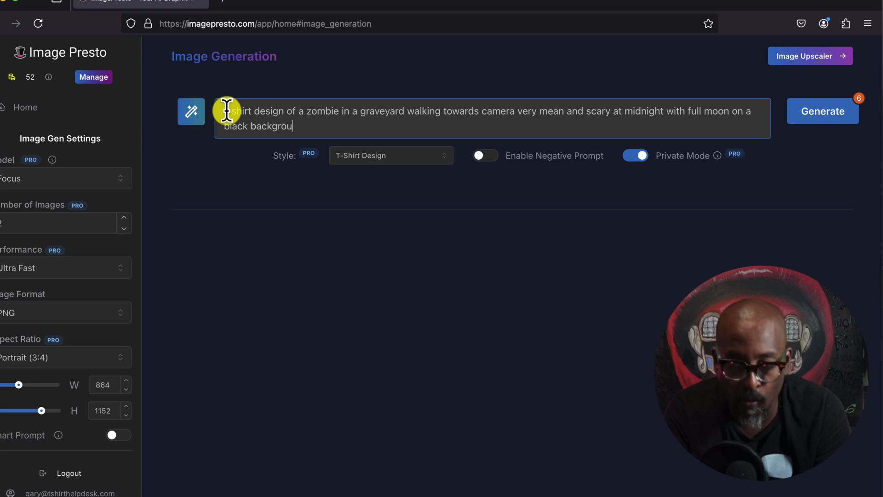
pyautogui.write('nd')
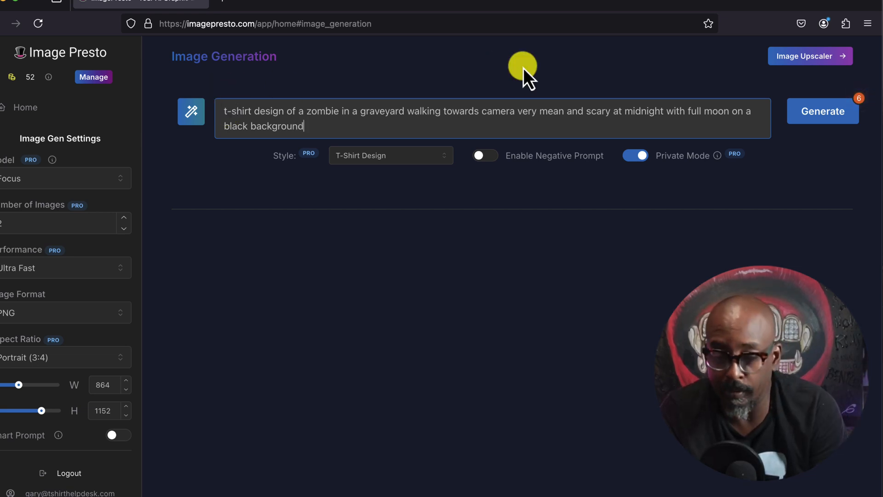
pyautogui.click(806, 106)
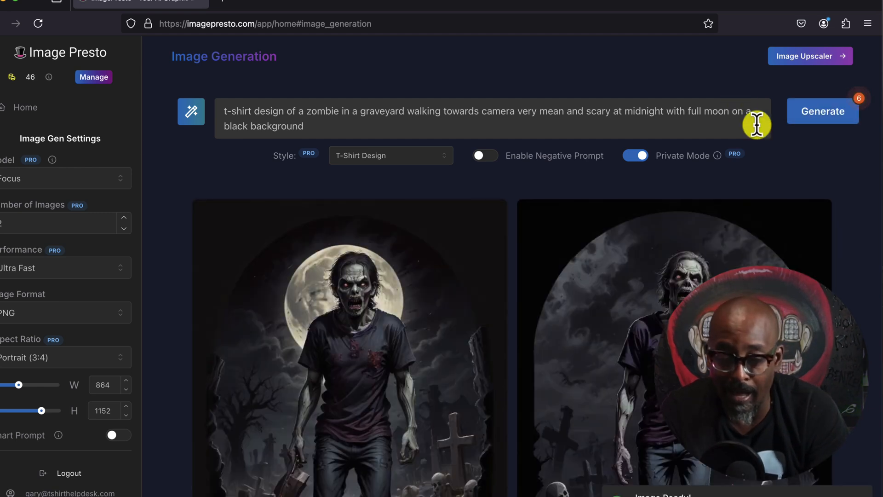
# Step: Examine the two generated zombie designs from top to bottom
pyautogui.scroll(-3, 663, 305)
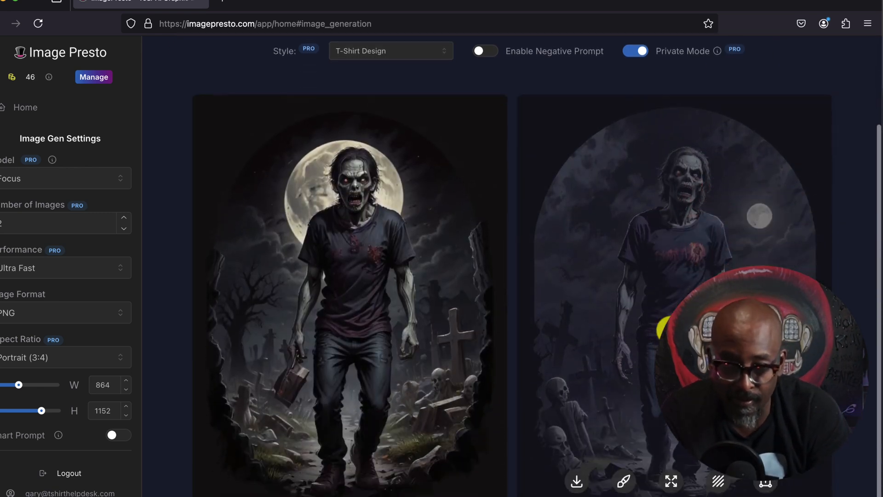
pyautogui.scroll(-1, 512, 267)
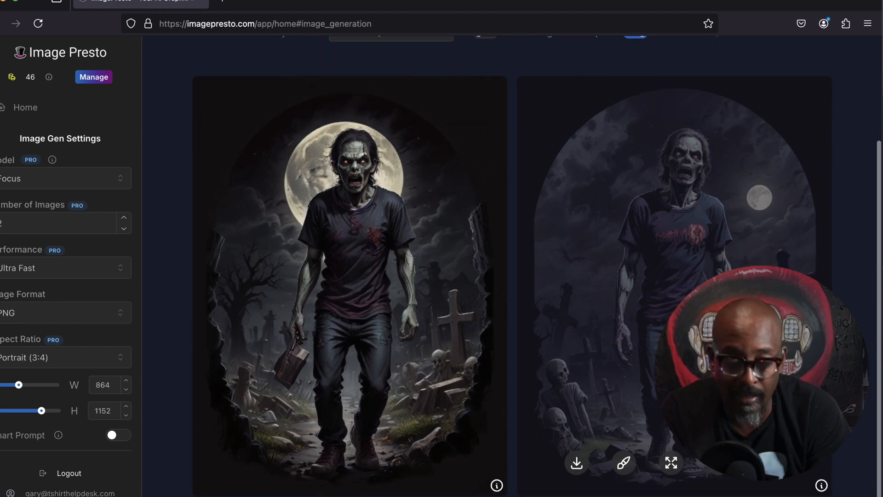
pyautogui.scroll(1, 511, 266)
pyautogui.scroll(-1, 512, 267)
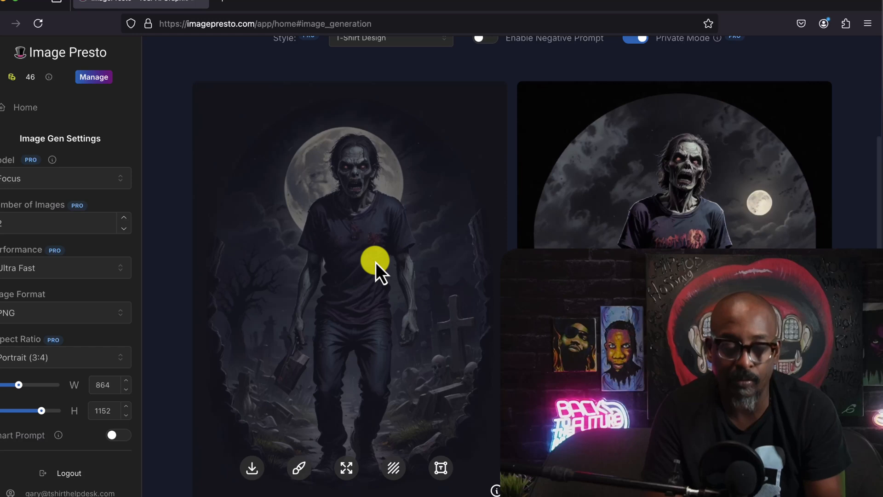
pyautogui.scroll(3, 376, 262)
pyautogui.scroll(-2, 376, 262)
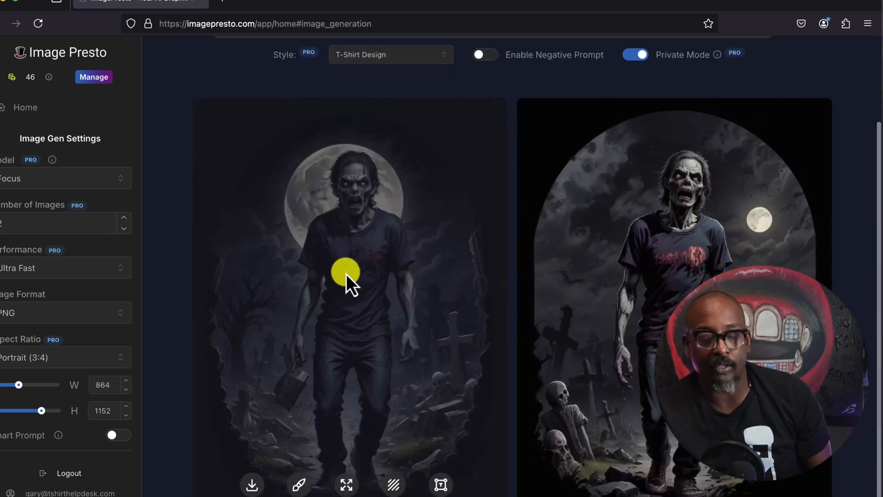
pyautogui.scroll(4, 364, 291)
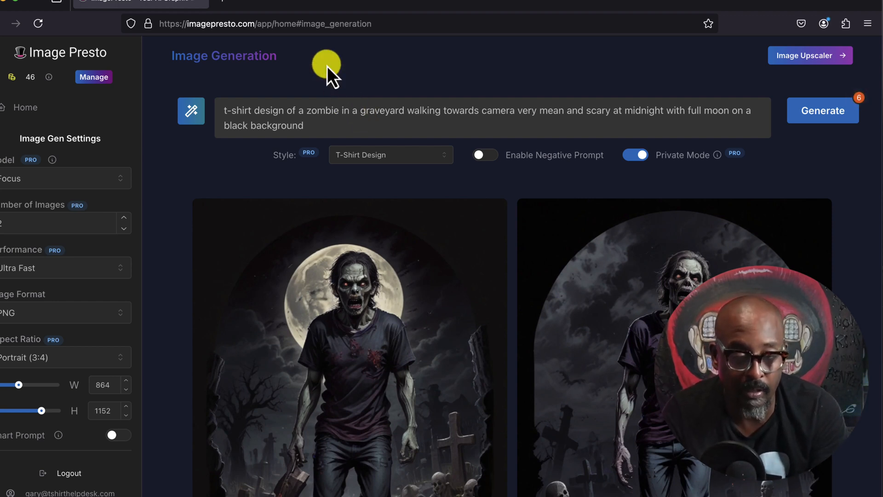
# Step: Relaunch the app from the website's home page, reopen Image Generation and clear the zombie prompt
pyautogui.click(93, 55)
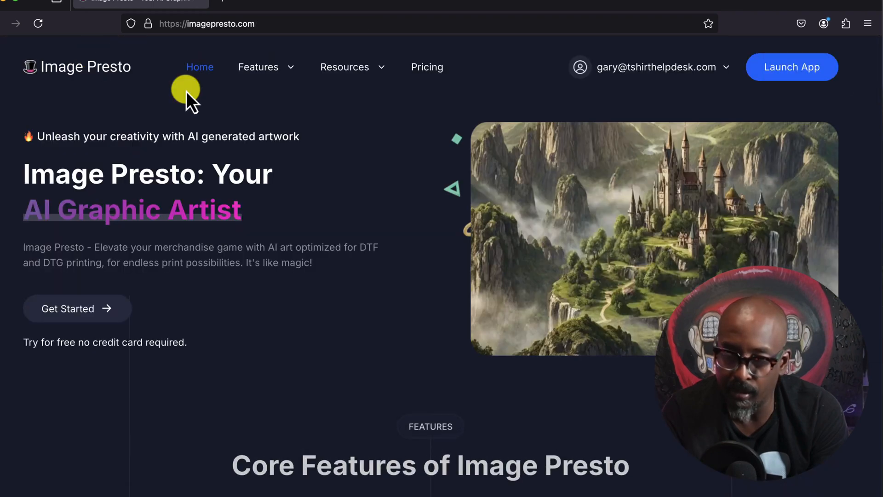
pyautogui.click(794, 72)
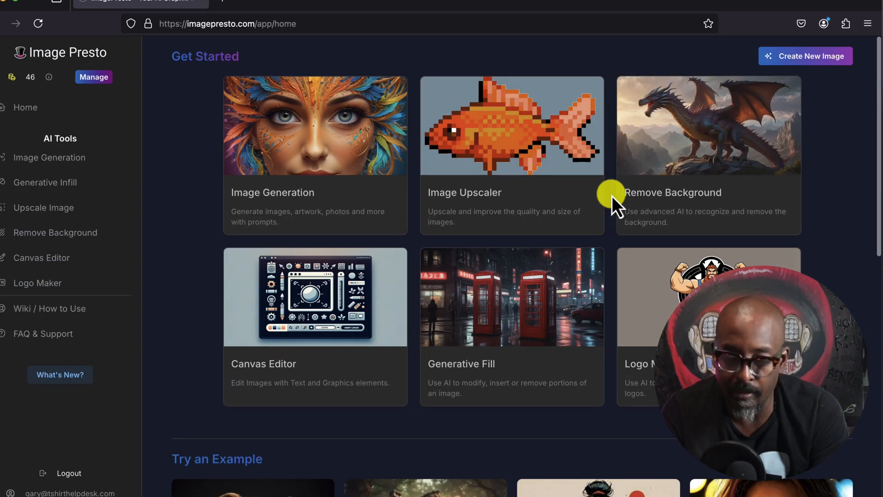
pyautogui.click(372, 193)
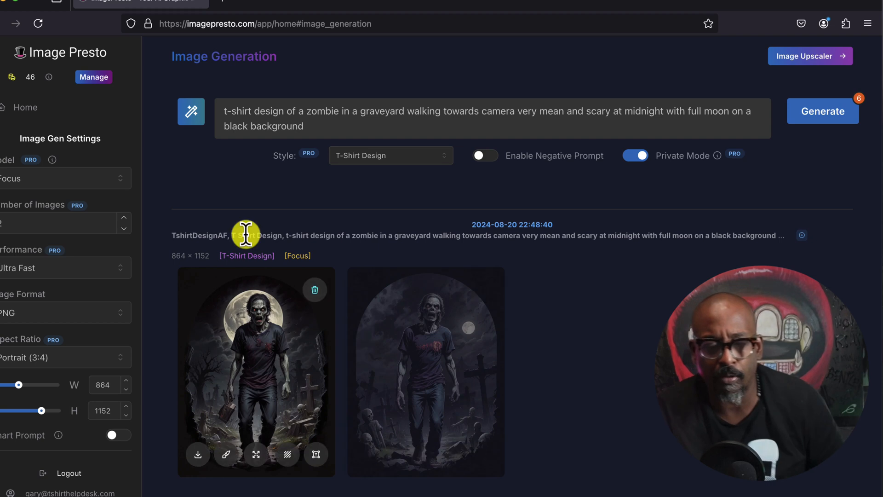
pyautogui.moveTo(305, 126); pyautogui.dragTo(216, 106)
pyautogui.press('BackSpace')
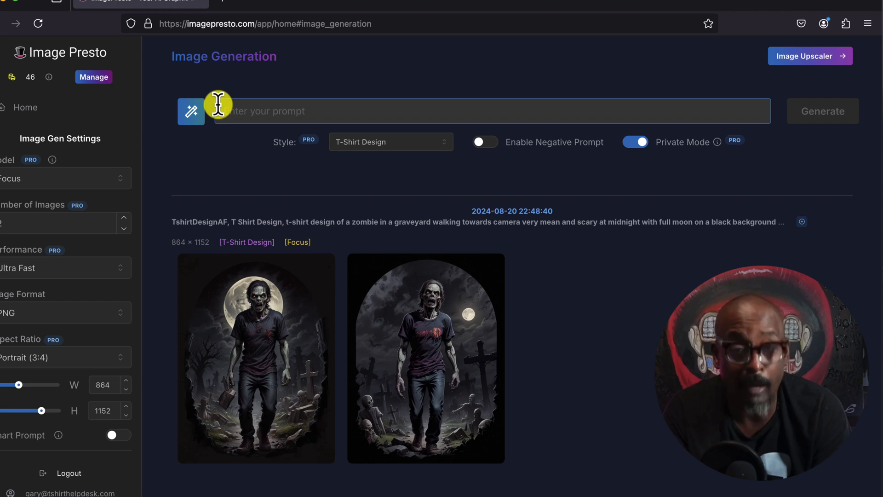
# Step: Generate images from "pickleball t-shirt graphic with a pickle ball flying through the air with flames behind it" and look them over
pyautogui.write('p')
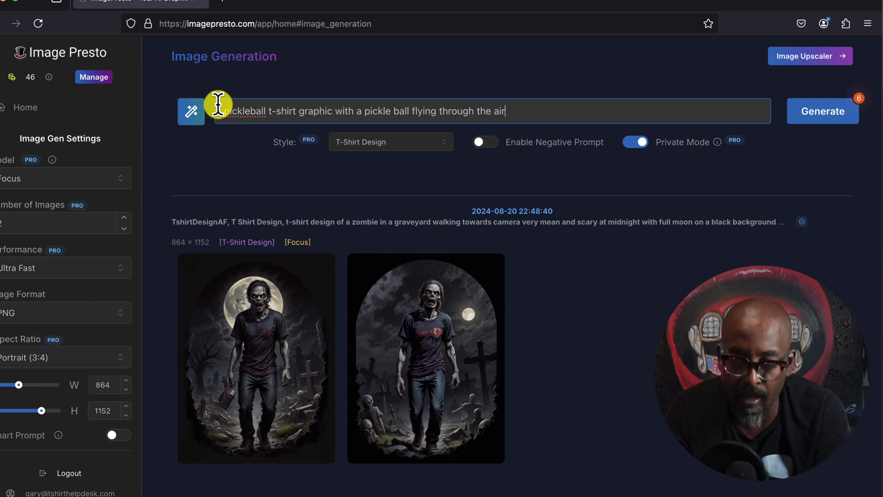
pyautogui.write('wit')
pyautogui.write('h flame')
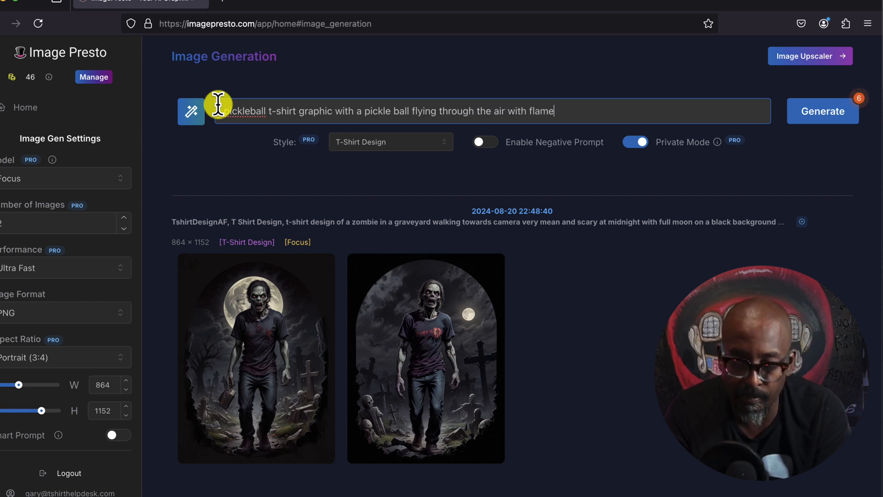
pyautogui.write('s behind it')
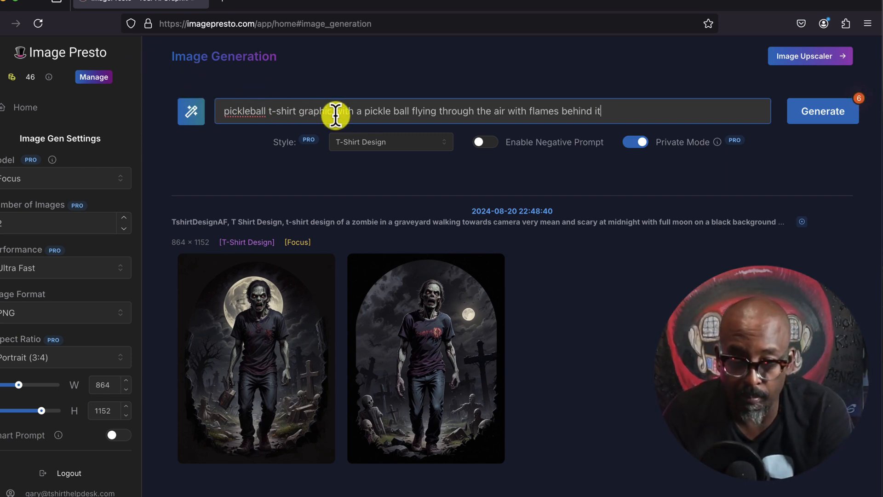
pyautogui.click(796, 115)
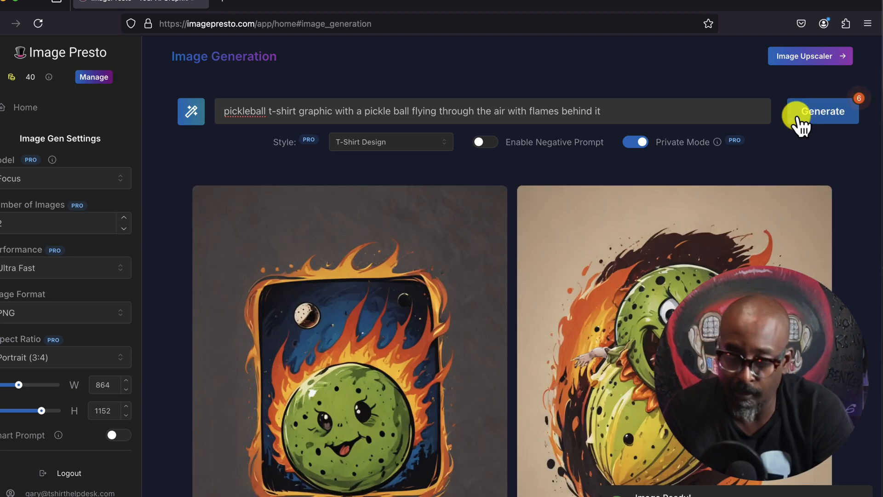
pyautogui.scroll(-1, 876, 181)
pyautogui.scroll(-2, 788, 304)
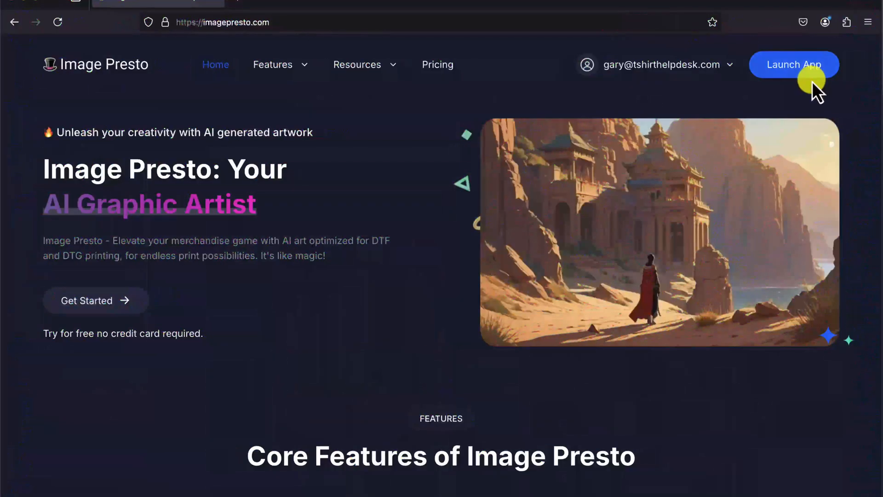
# Step: Relaunch the app, open the Canvas Editor and load the generated zombie image with the arched frame and small moon
pyautogui.click(814, 81)
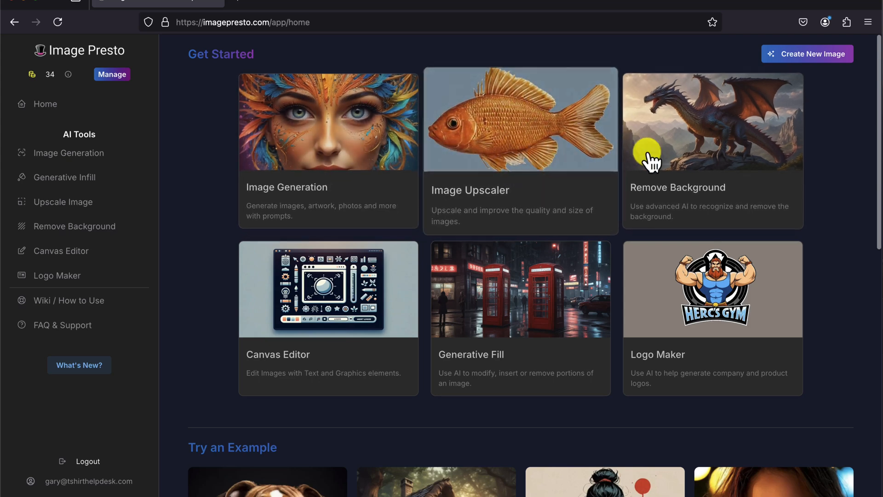
pyautogui.click(324, 287)
pyautogui.scroll(-5, 329, 299)
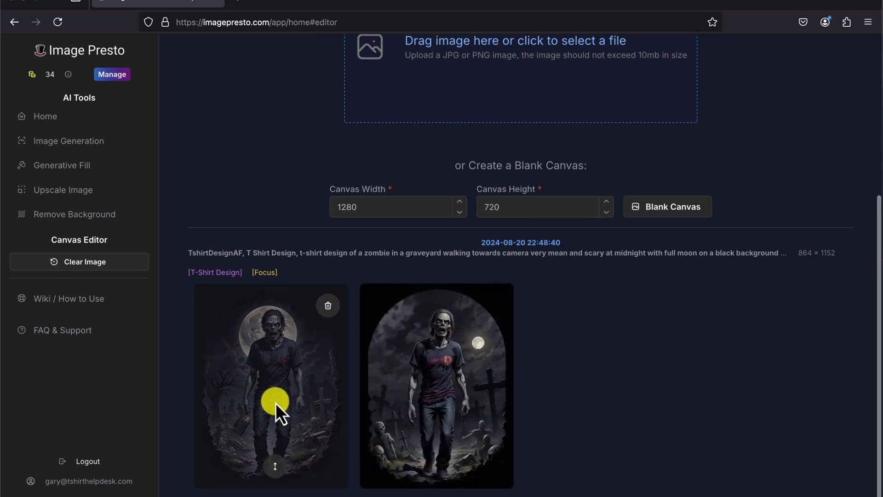
pyautogui.scroll(1, 444, 424)
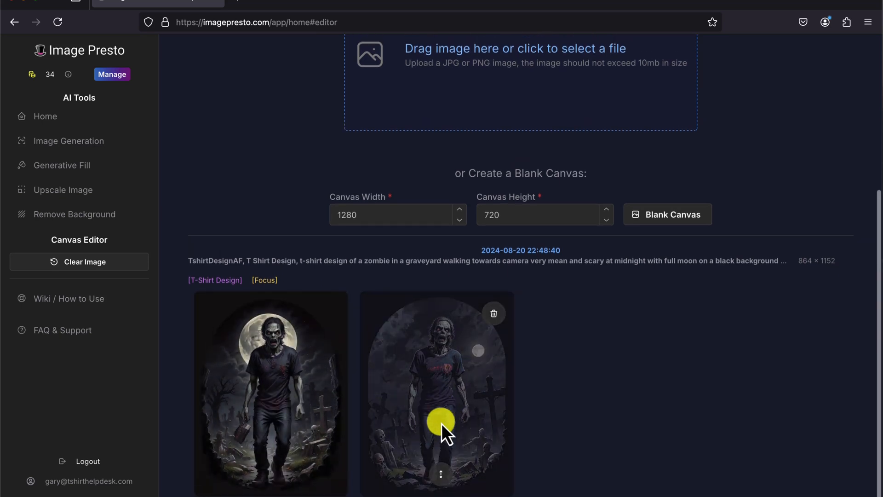
pyautogui.click(449, 477)
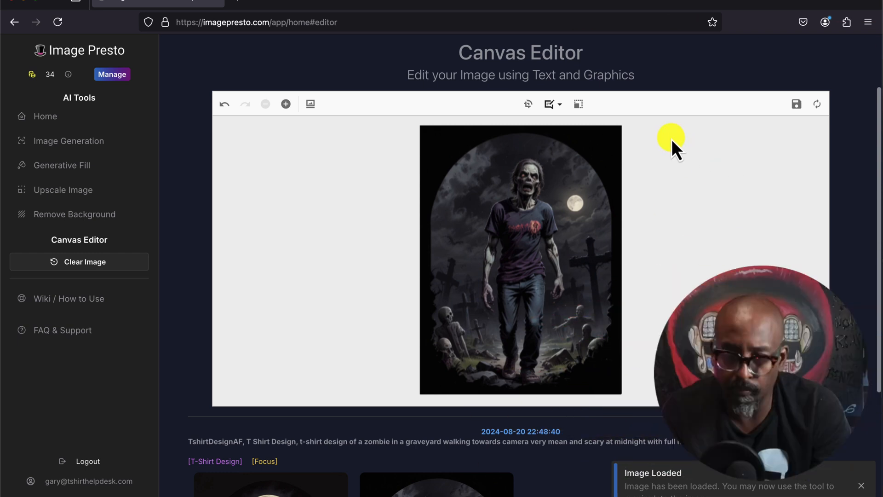
# Step: Try to place a text object beside the zombie's head and select it for editing
pyautogui.click(556, 106)
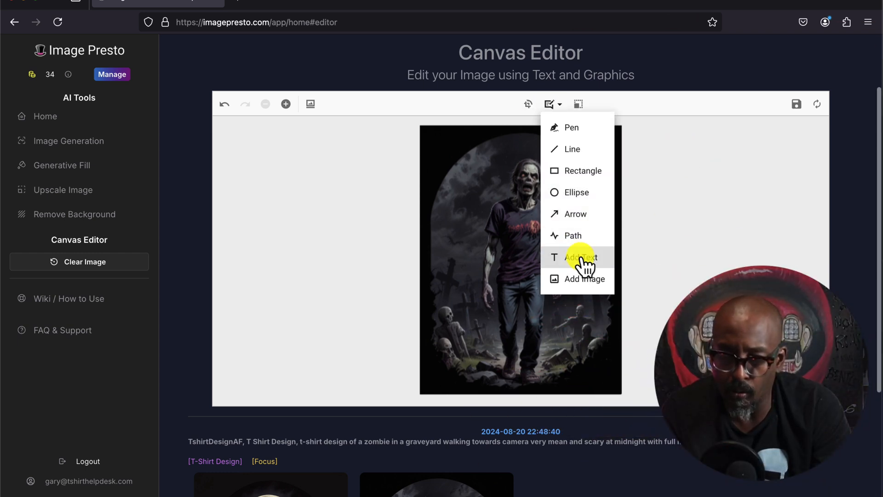
pyautogui.click(581, 259)
pyautogui.click(455, 141)
pyautogui.click(652, 169)
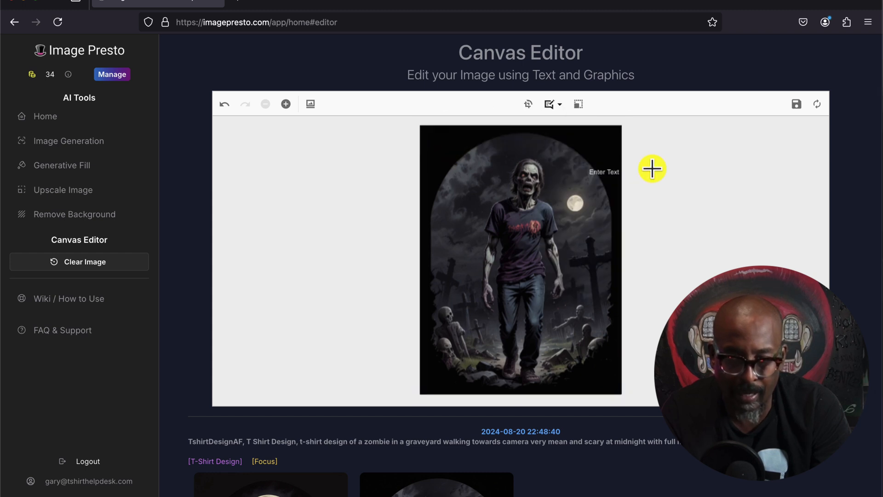
pyautogui.click(607, 170)
pyautogui.click(607, 179)
pyautogui.click(611, 171)
pyautogui.moveTo(622, 125)
pyautogui.mouseDown()
pyautogui.moveTo(570, 195)
pyautogui.moveTo(628, 120)
pyautogui.mouseUp()
pyautogui.click(602, 177)
pyautogui.click(555, 215)
# Step: Start another text object on the zombie image and set its font to Impact
pyautogui.click(552, 105)
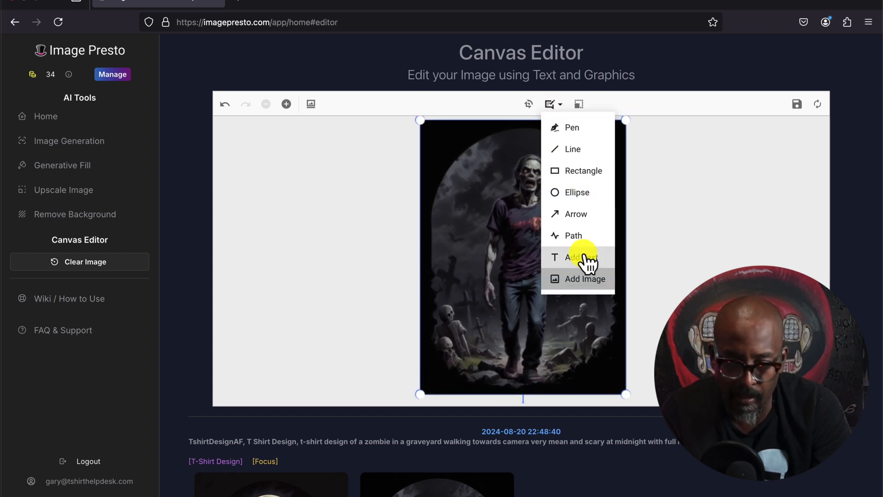
pyautogui.click(582, 257)
pyautogui.click(415, 106)
pyautogui.click(454, 106)
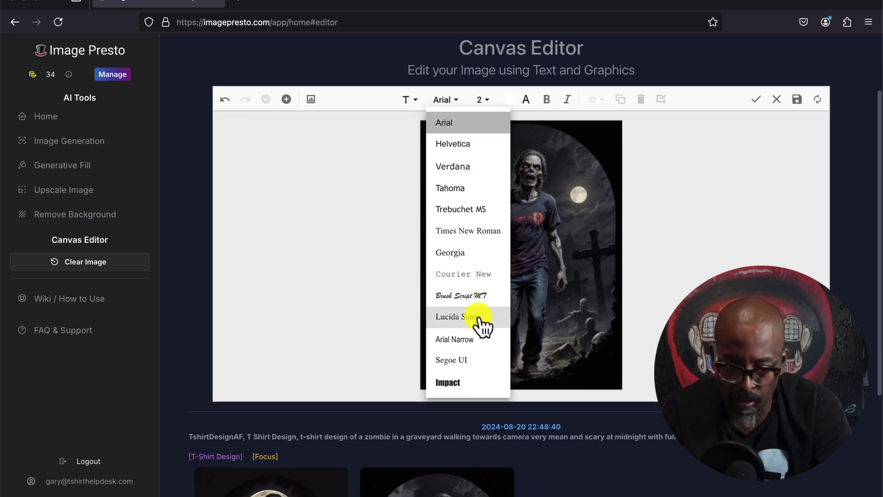
pyautogui.click(459, 380)
pyautogui.click(492, 114)
pyautogui.click(509, 275)
pyautogui.moveTo(495, 193)
pyautogui.mouseDown()
pyautogui.moveTo(545, 294)
pyautogui.moveTo(496, 182)
pyautogui.mouseUp()
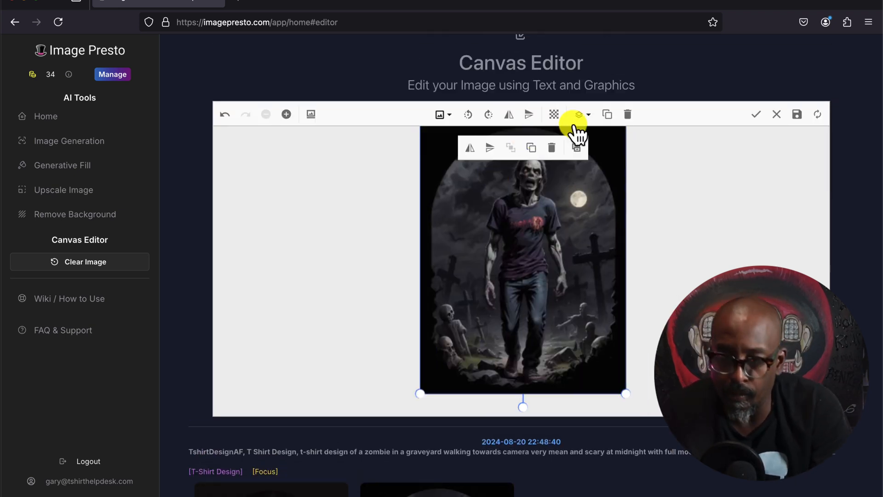
# Step: Try a short freehand Pen stroke beside the zombie's head and undo it
pyautogui.click(287, 114)
pyautogui.click(414, 115)
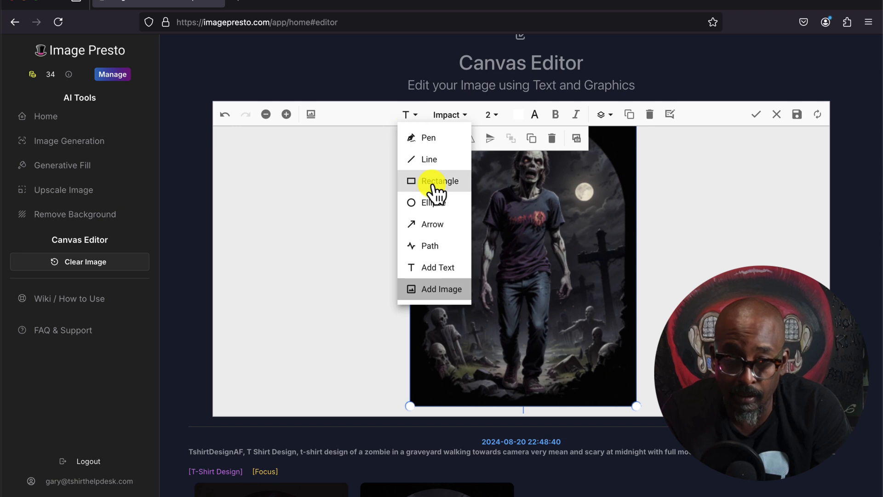
pyautogui.click(428, 134)
pyautogui.moveTo(425, 159); pyautogui.dragTo(466, 186)
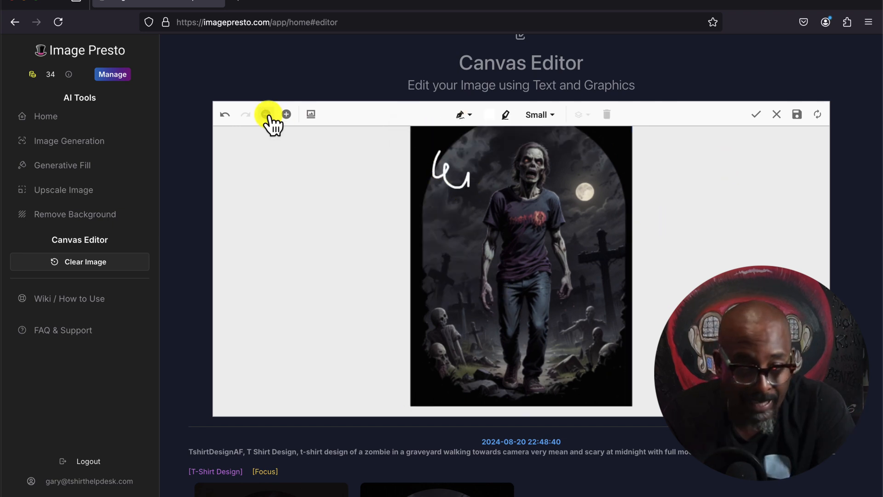
pyautogui.click(228, 115)
# Step: Add the text "GRAVE YARD SHIFT" above the zombie's head in Impact at size 8
pyautogui.click(554, 115)
pyautogui.click(587, 270)
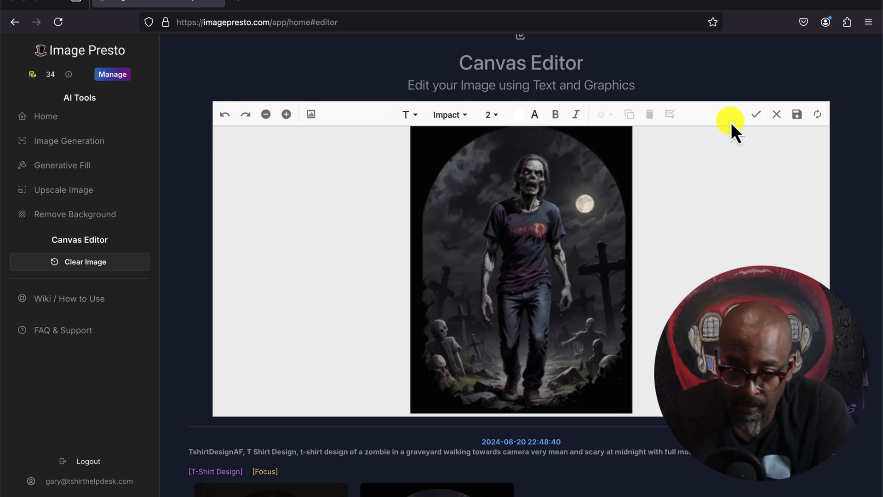
pyautogui.moveTo(608, 159); pyautogui.dragTo(546, 152)
pyautogui.doubleClick(546, 152)
pyautogui.write('GR')
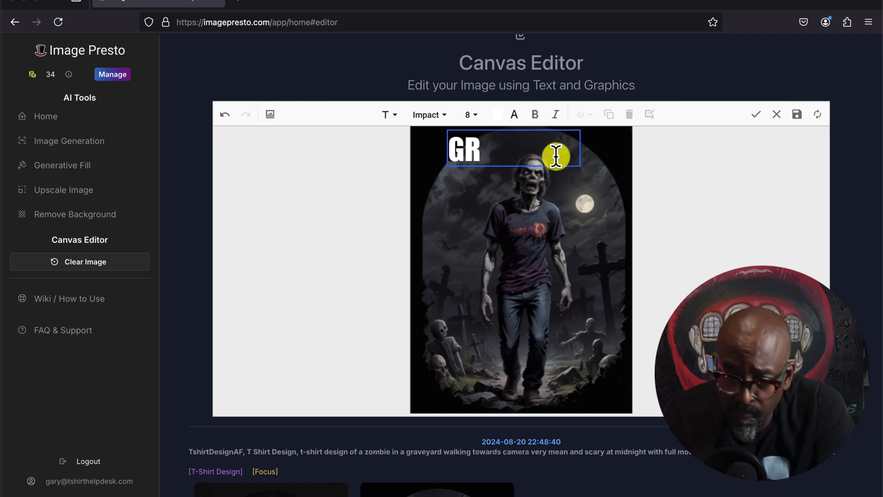
pyautogui.write('AVE YARD SHIFT')
# Step: Shift the zombie image downward and position the GRAVE YARD SHIFT title across its upper edge
pyautogui.click(576, 203)
pyautogui.moveTo(576, 203); pyautogui.dragTo(553, 227)
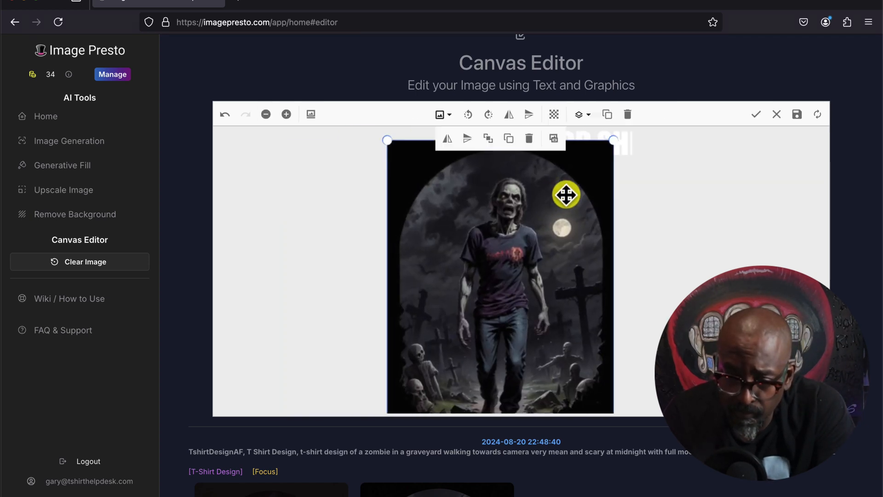
pyautogui.click(693, 164)
pyautogui.moveTo(693, 164); pyautogui.dragTo(574, 158)
pyautogui.click(491, 115)
pyautogui.click(493, 158)
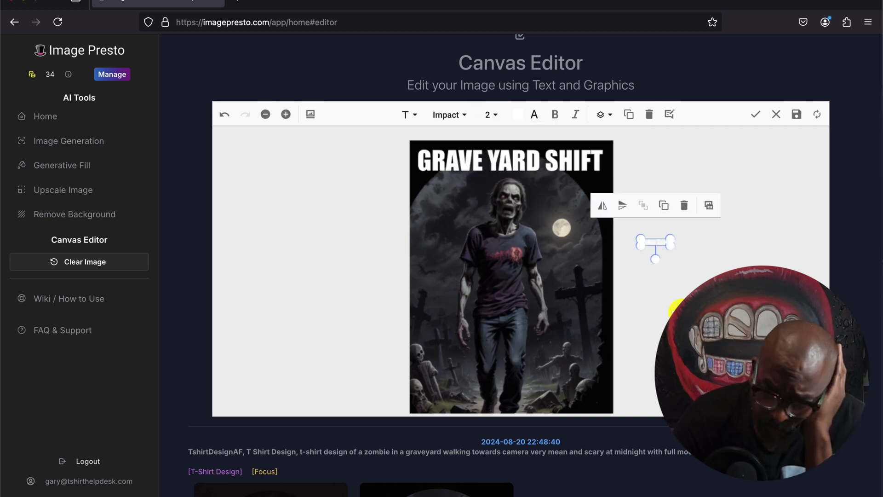
# Step: Switch to Generative Fill with the zombie image and look over the fill settings
pyautogui.scroll(3, 550, 220)
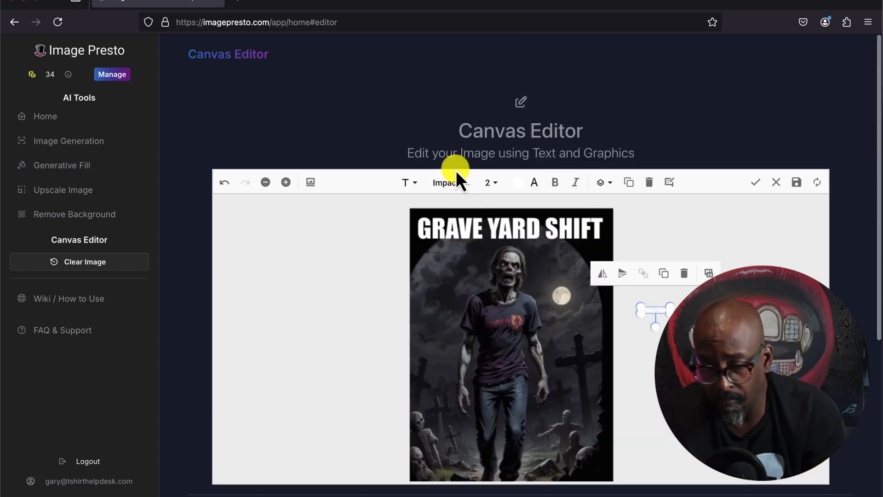
pyautogui.click(82, 168)
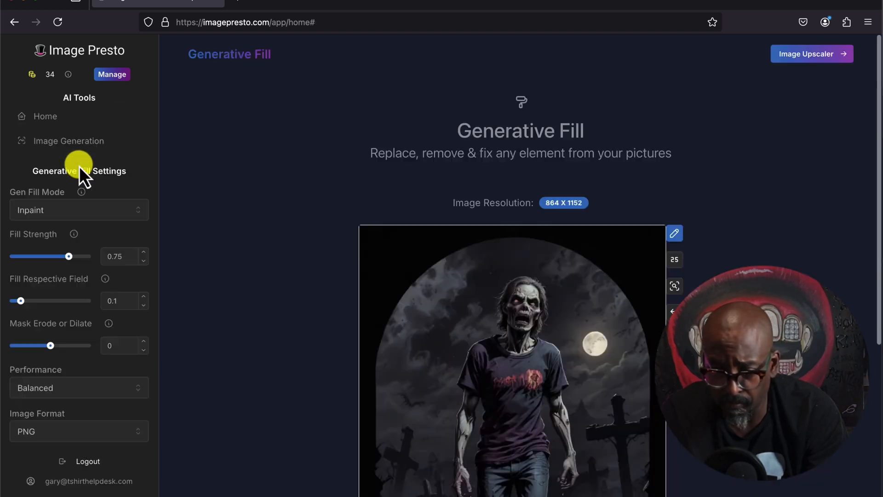
pyautogui.scroll(-3, 641, 247)
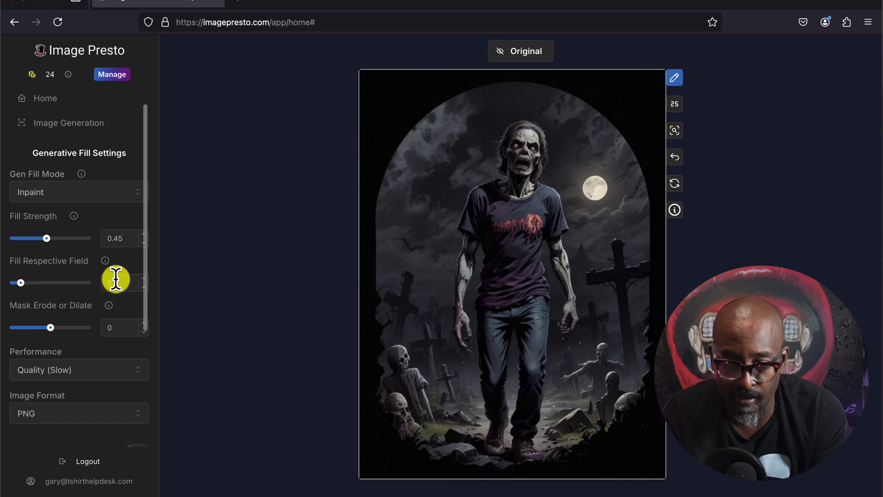
pyautogui.scroll(-3, 116, 278)
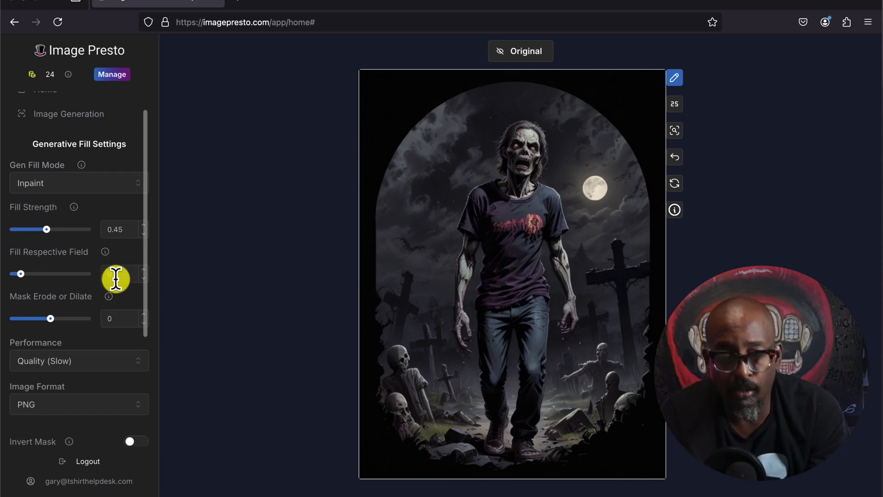
pyautogui.scroll(2, 115, 279)
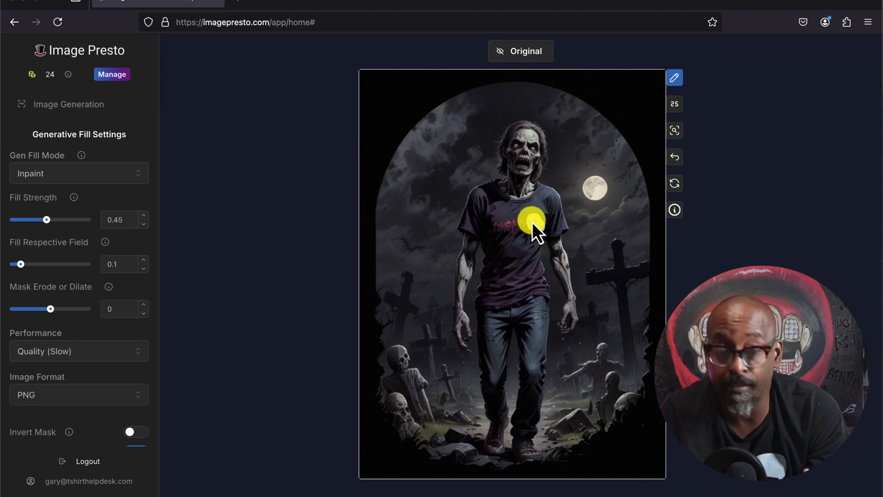
# Step: Mask the red graphic on the zombie's shirt, submit the prompt "remove graphic from t-shirt" and inspect the edited image
pyautogui.moveTo(521, 225); pyautogui.dragTo(508, 227)
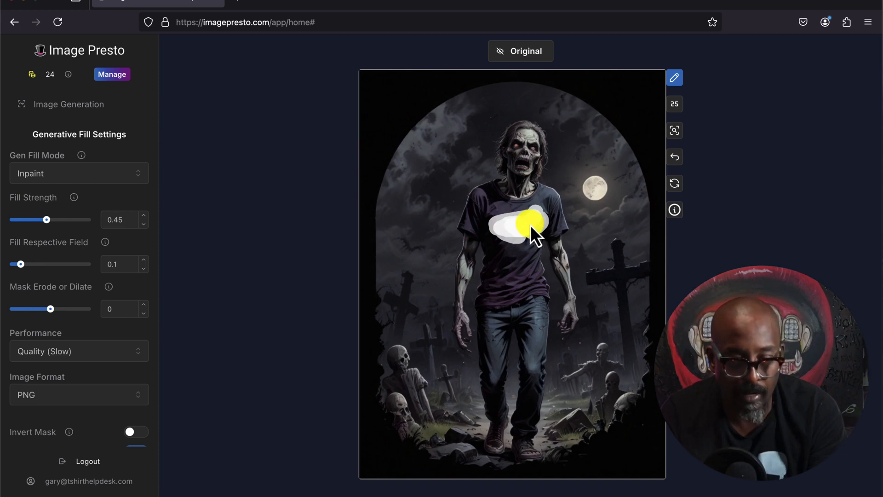
pyautogui.scroll(-3, 530, 225)
pyautogui.click(467, 484)
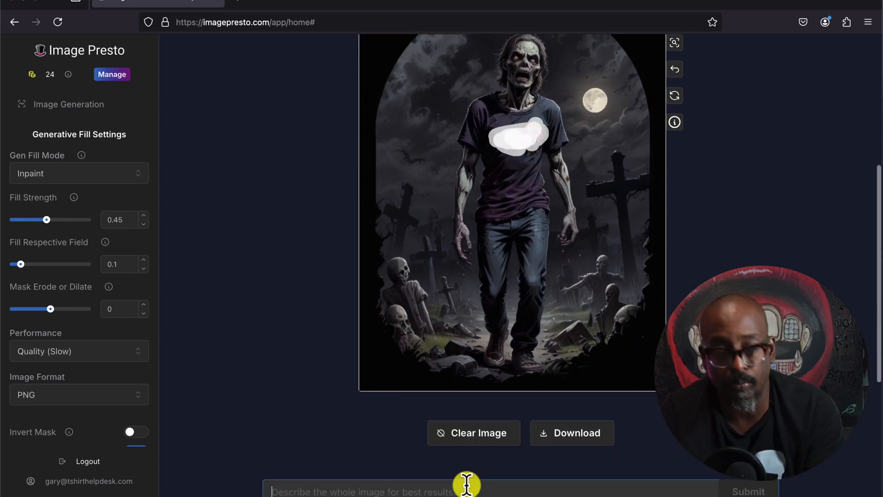
pyautogui.write('remove graphic from t-shir')
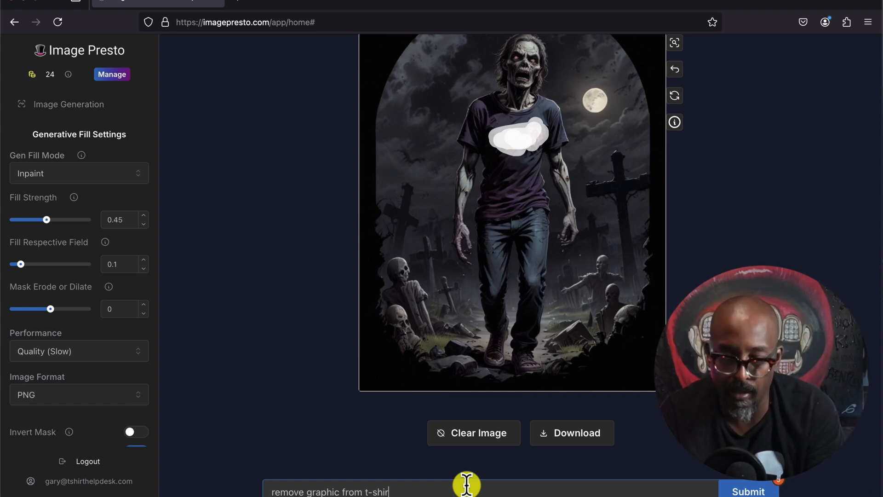
pyautogui.write('t')
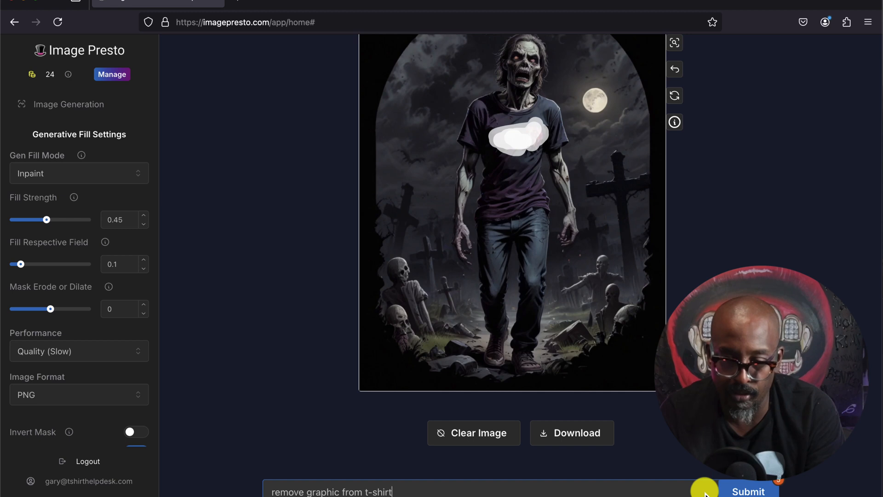
pyautogui.click(736, 490)
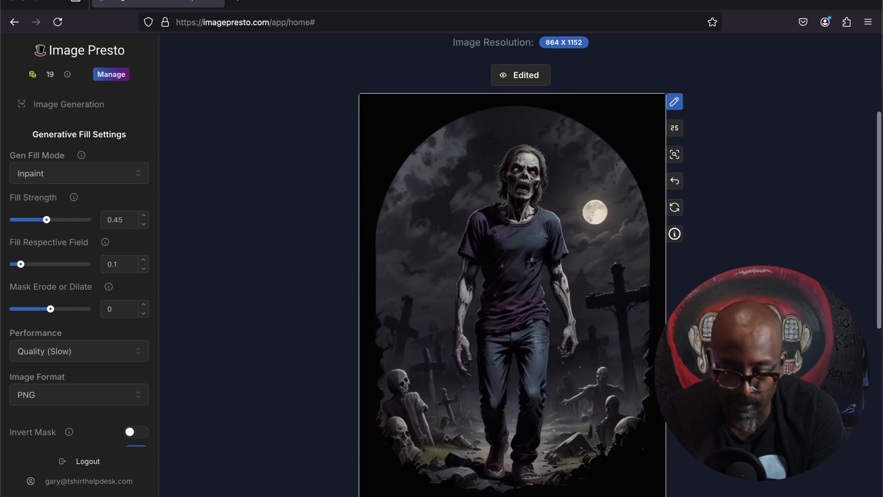
pyautogui.scroll(-1, 512, 294)
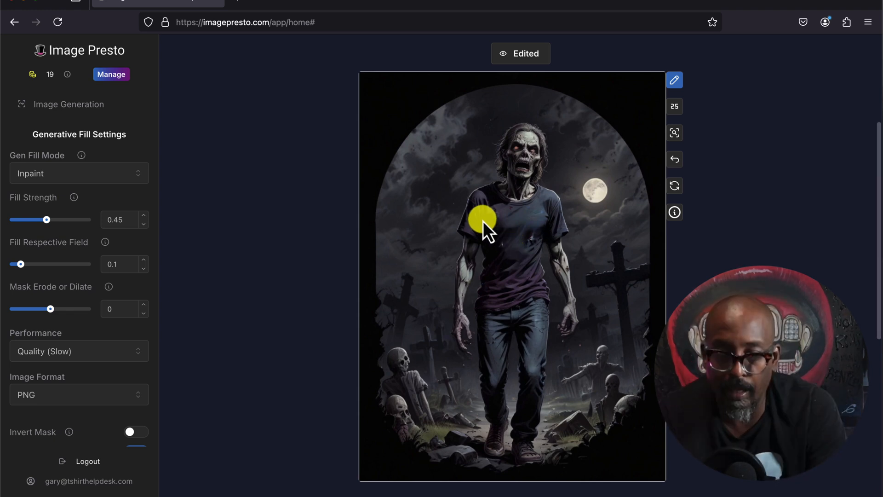
pyautogui.scroll(-1, 483, 221)
pyautogui.scroll(1, 483, 221)
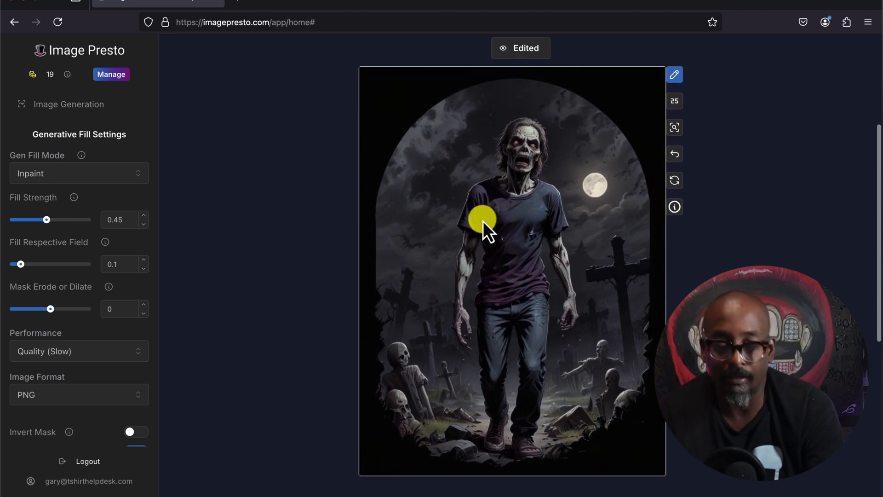
pyautogui.scroll(-1, 482, 221)
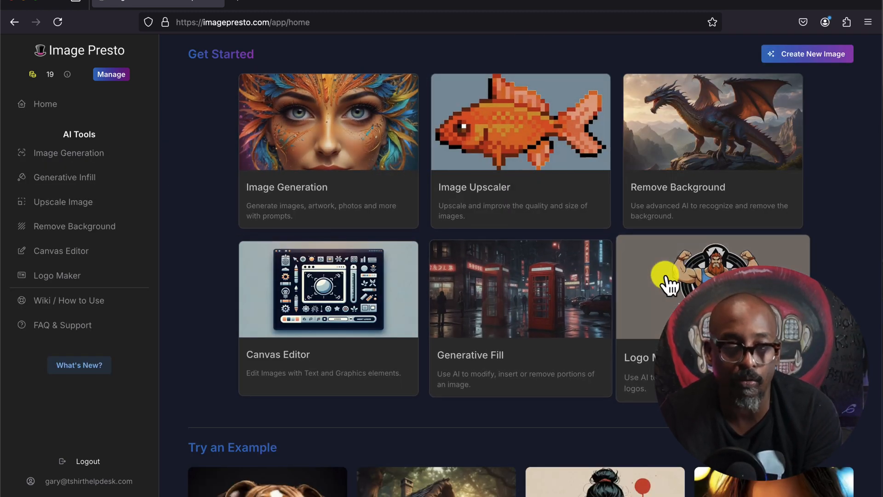
# Step: Open the Logo Maker and enter the prompt "make a logo for a pickle ball clothing brand"
pyautogui.click(689, 282)
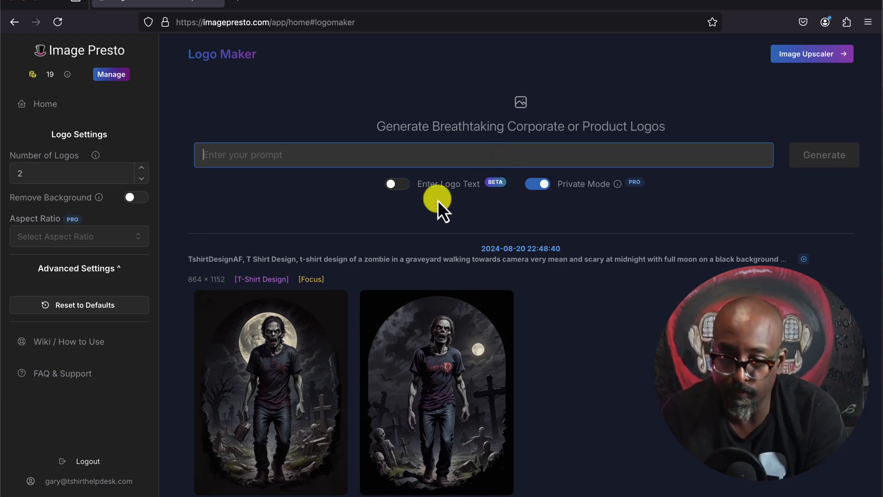
pyautogui.click(421, 181)
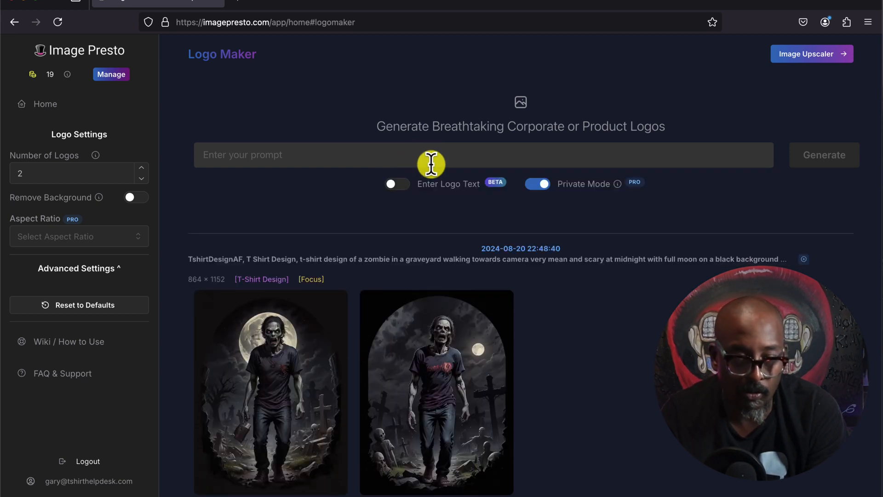
pyautogui.click(431, 162)
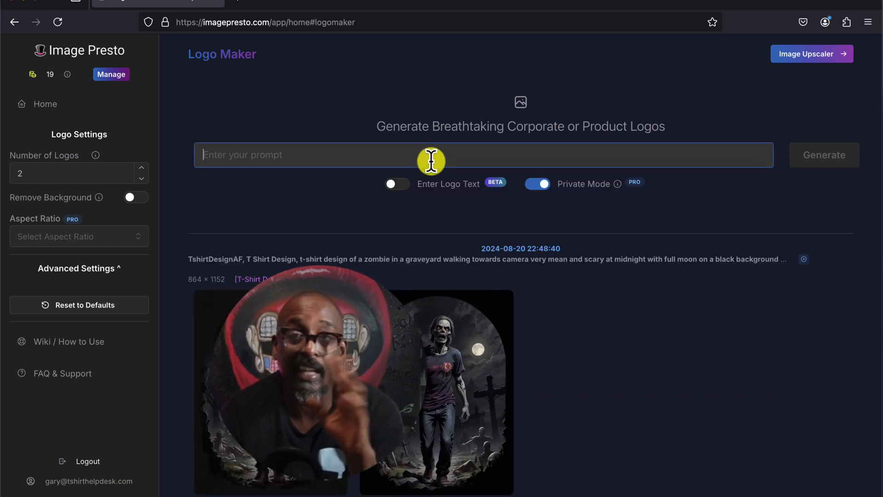
pyautogui.write('make a lo')
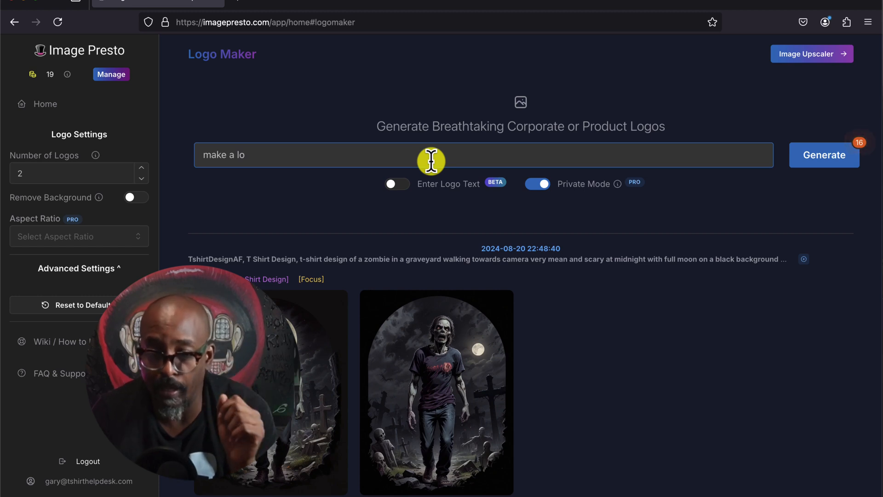
pyautogui.write('go for a p')
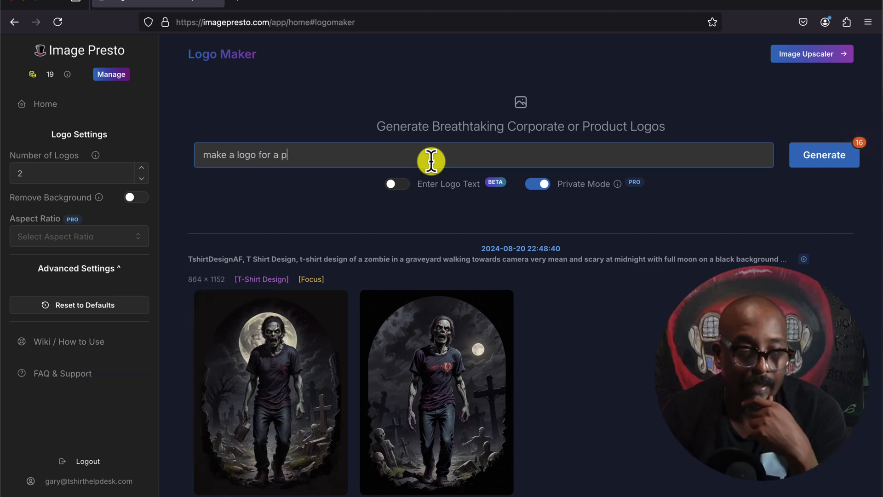
pyautogui.write('ickle ball cl')
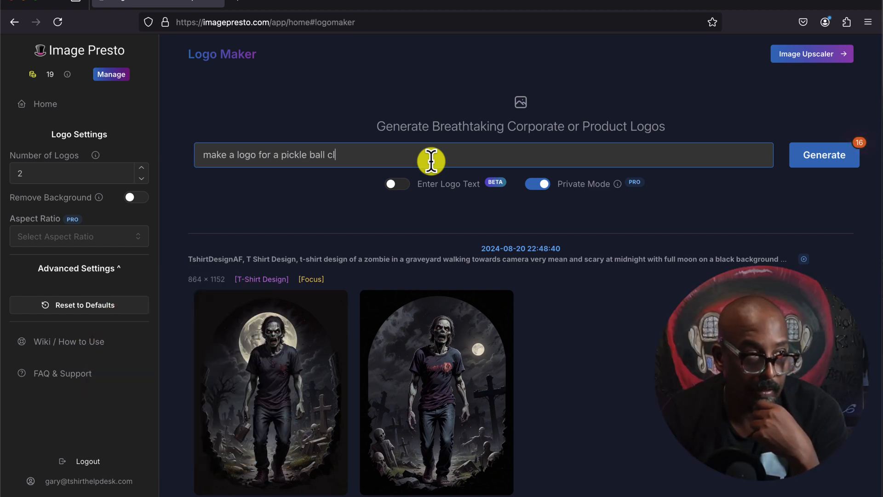
pyautogui.write('othing brand')
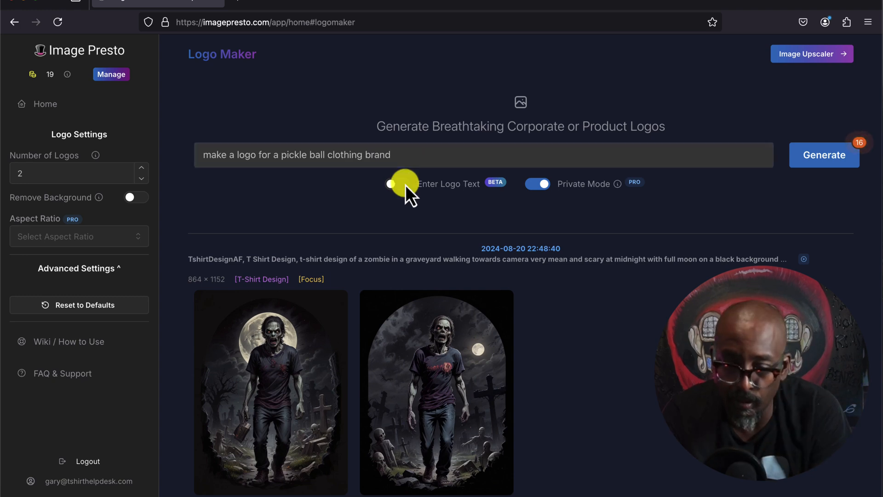
# Step: Enable logo text reading "Pickle Tech", then generate the two logos and inspect them
pyautogui.click(399, 184)
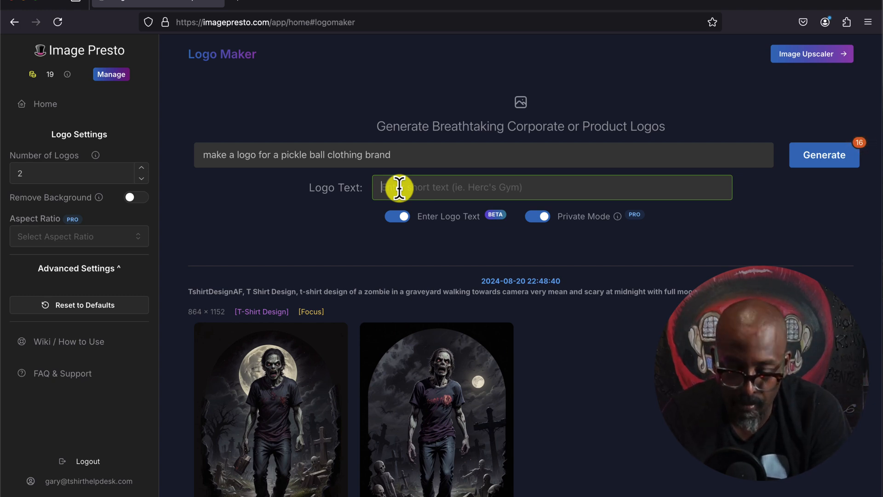
pyautogui.write('Pickle Tech')
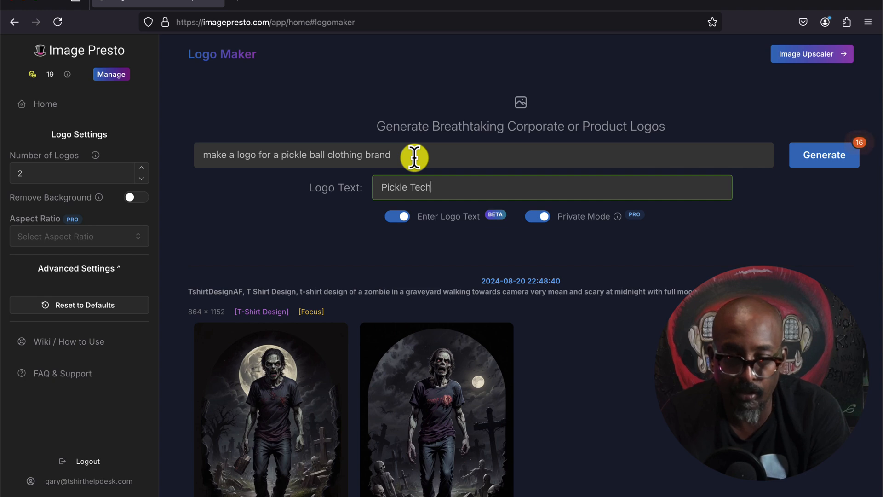
pyautogui.click(813, 161)
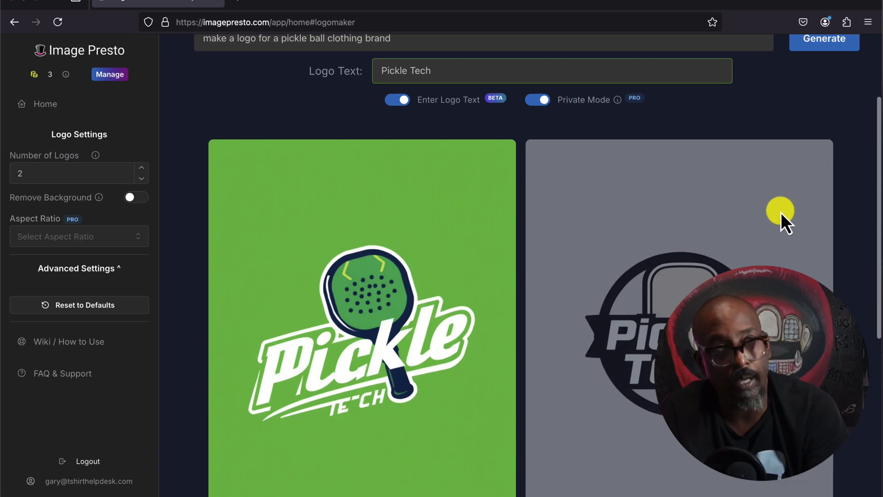
pyautogui.scroll(-4, 780, 211)
pyautogui.scroll(3, 780, 211)
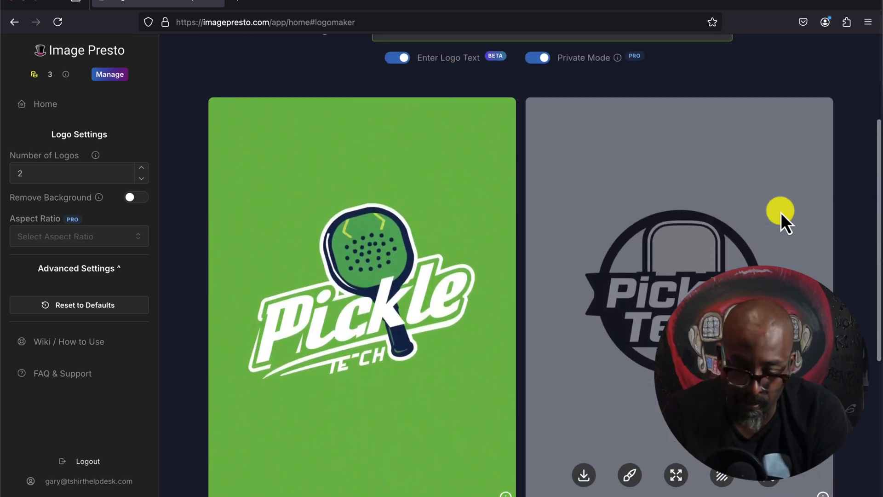
pyautogui.scroll(3, 780, 212)
pyautogui.scroll(-1, 780, 212)
pyautogui.scroll(2, 780, 212)
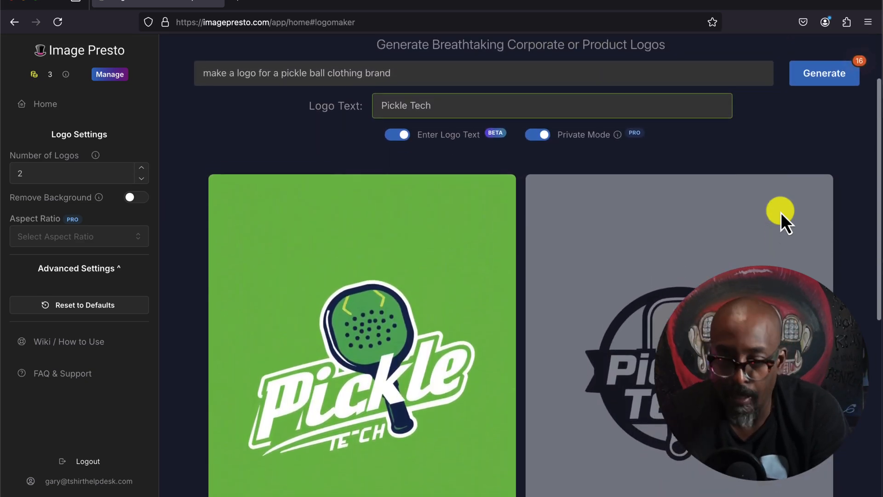
pyautogui.scroll(-2, 781, 212)
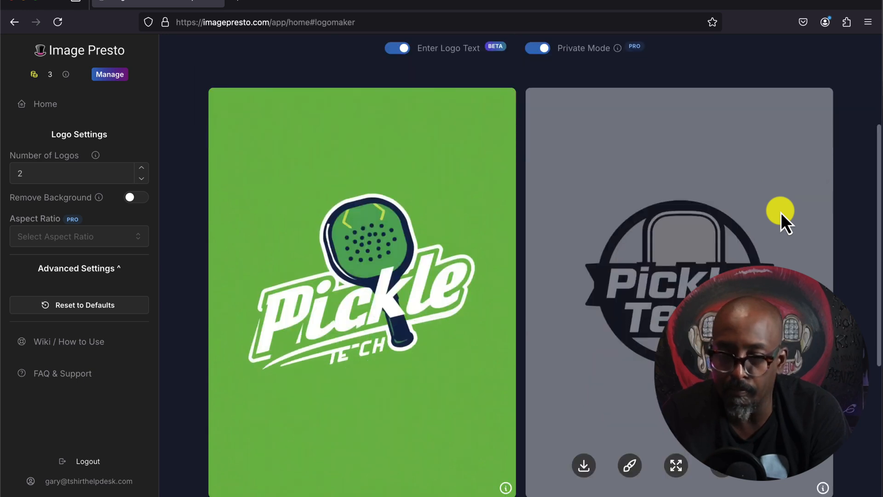